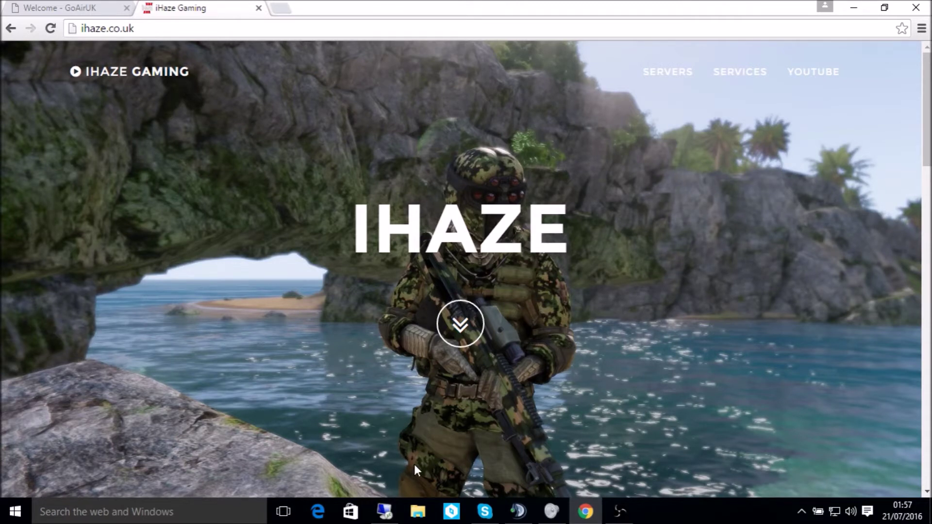
Bring the remote server session forward, leaving the iHaze Gaming page behind.
click(384, 511)
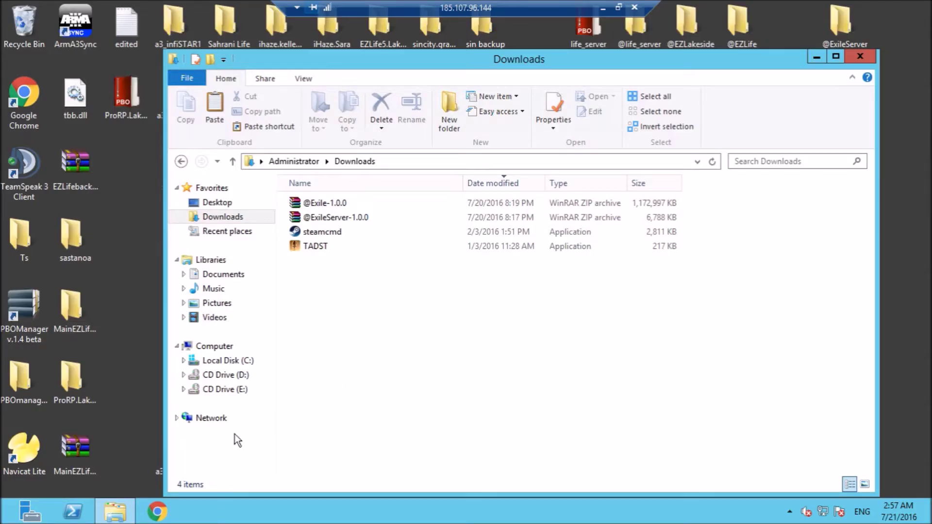
click(162, 505)
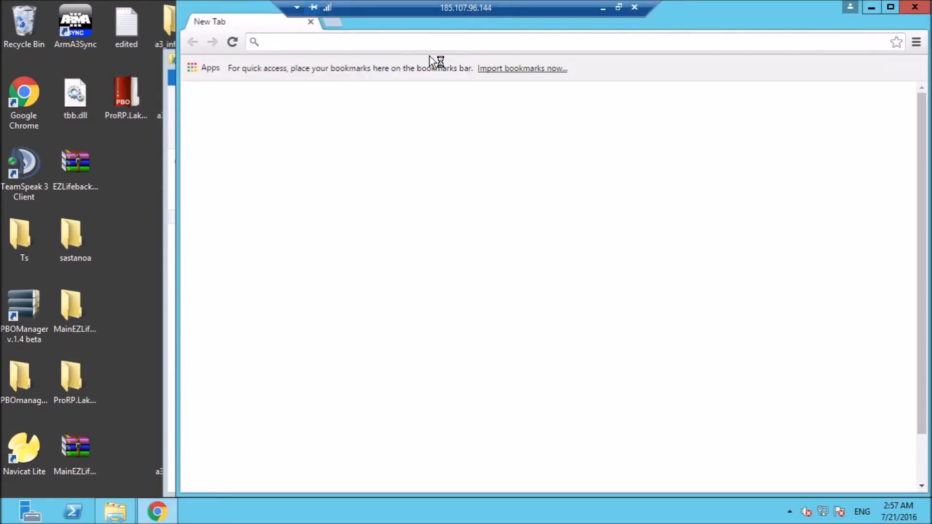
text(www.exilemod.com/downloads/)
key(Return)
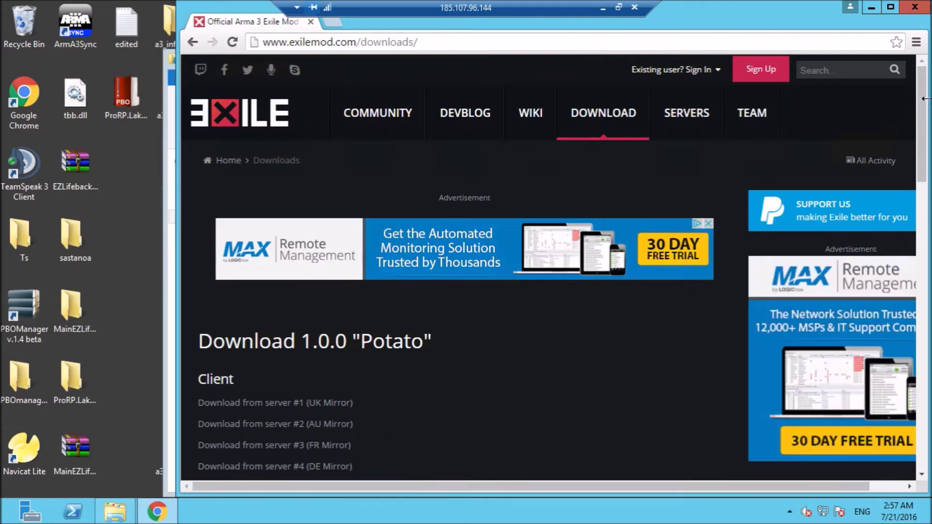
drag(924, 117, 925, 122)
scroll(924, 121, down, 2)
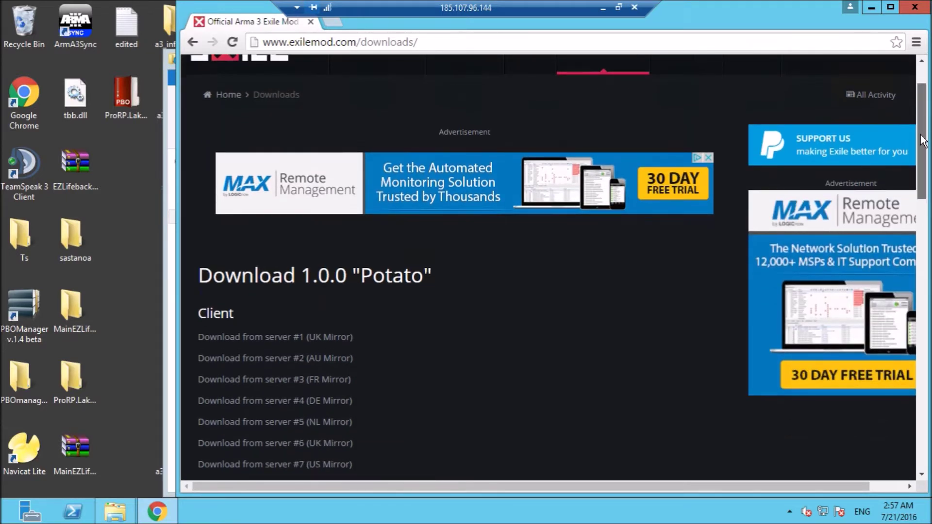
scroll(917, 161, down, 3)
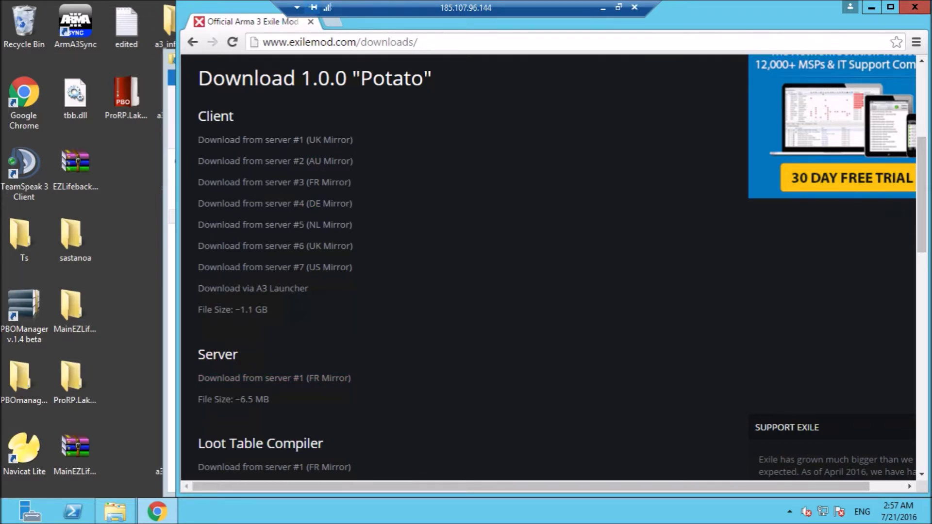
click(871, 7)
click(304, 207)
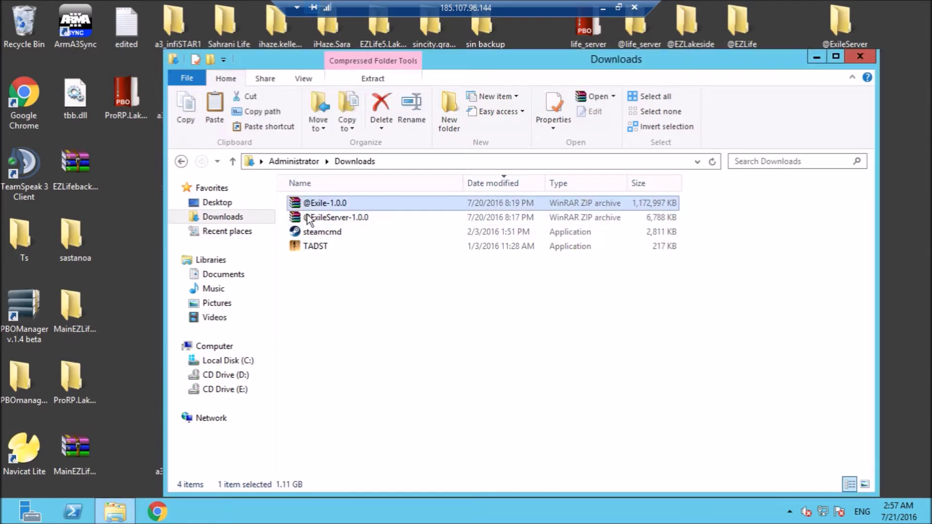
click(309, 220)
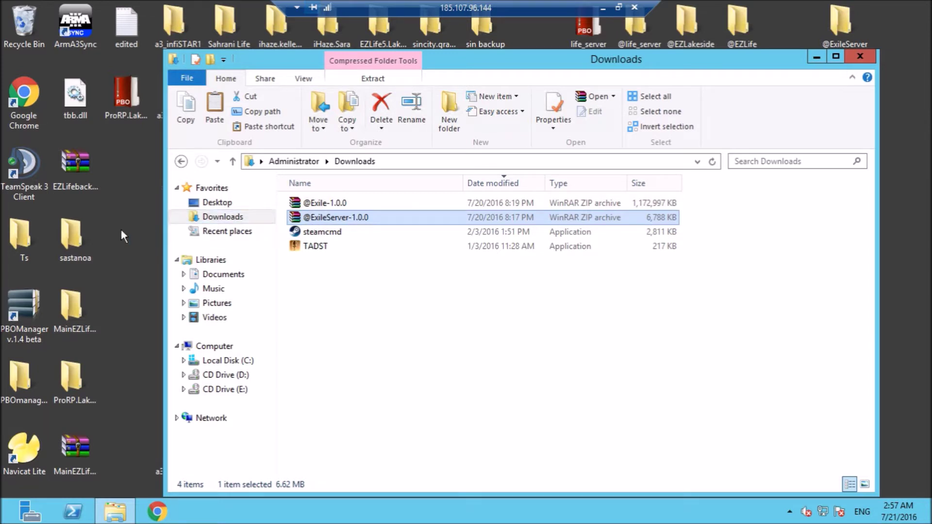
click(29, 448)
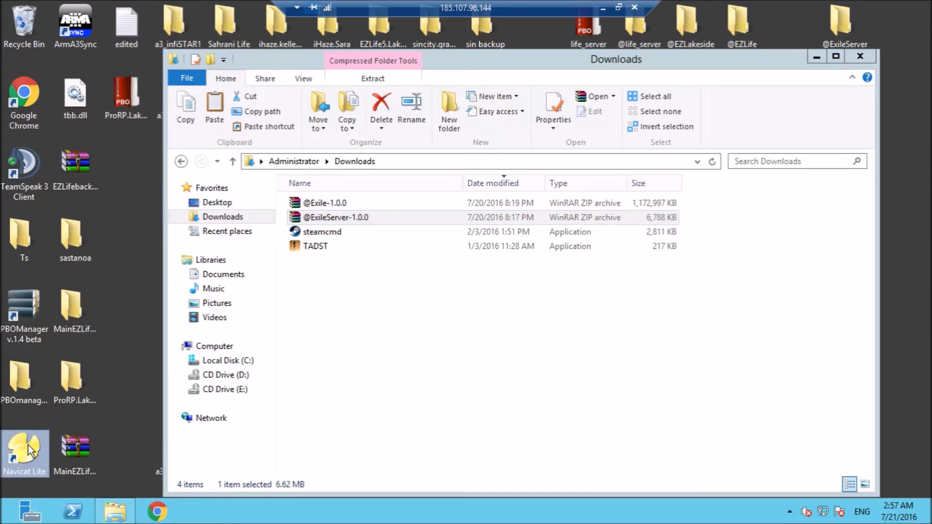
click(441, 330)
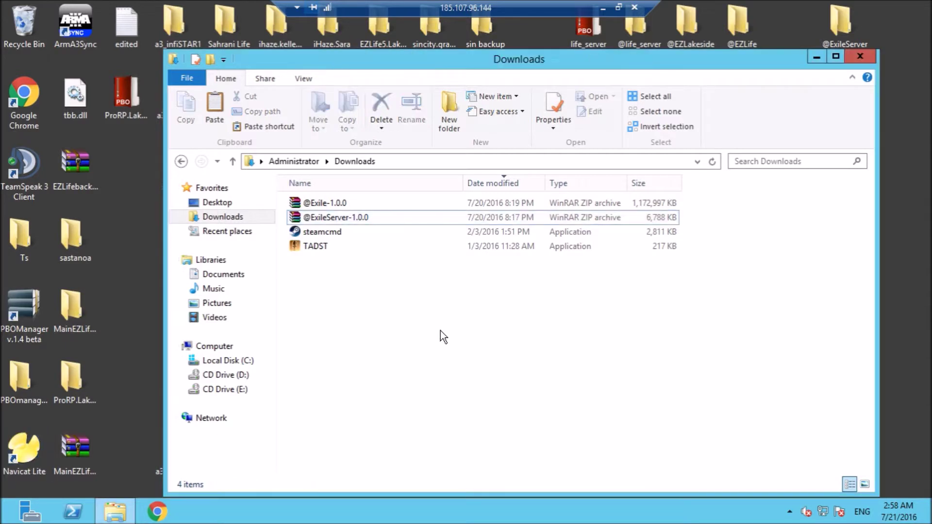
Browse Local Disk (C:) into the newexile folder and launch steamcmd.exe.
right_click(304, 234)
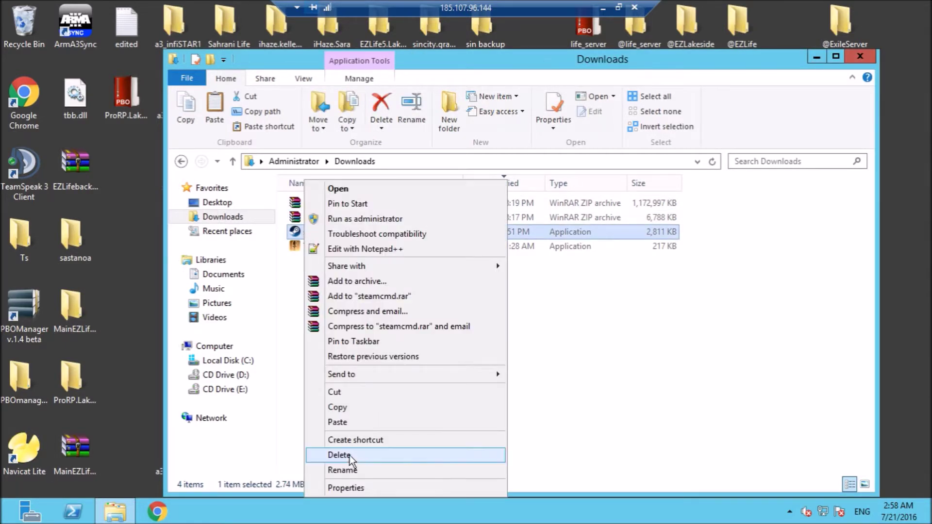
click(247, 361)
click(247, 361)
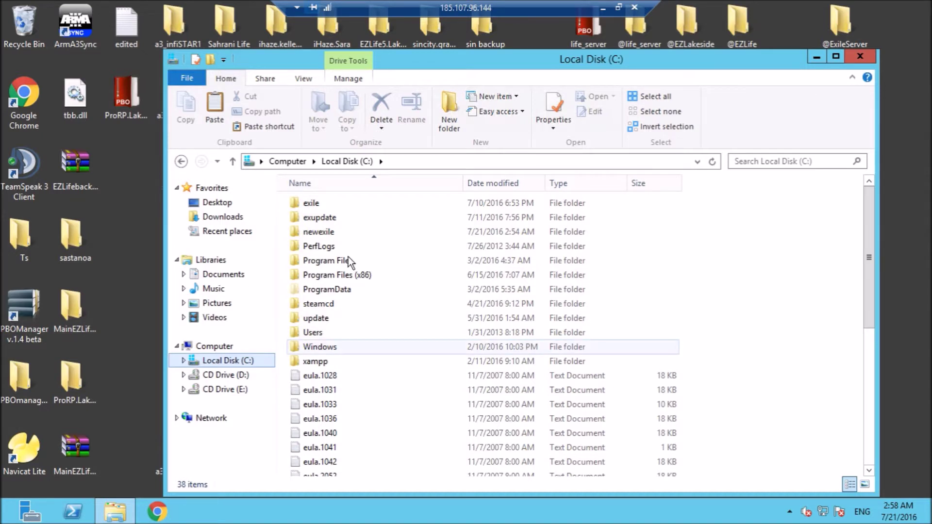
double_click(318, 233)
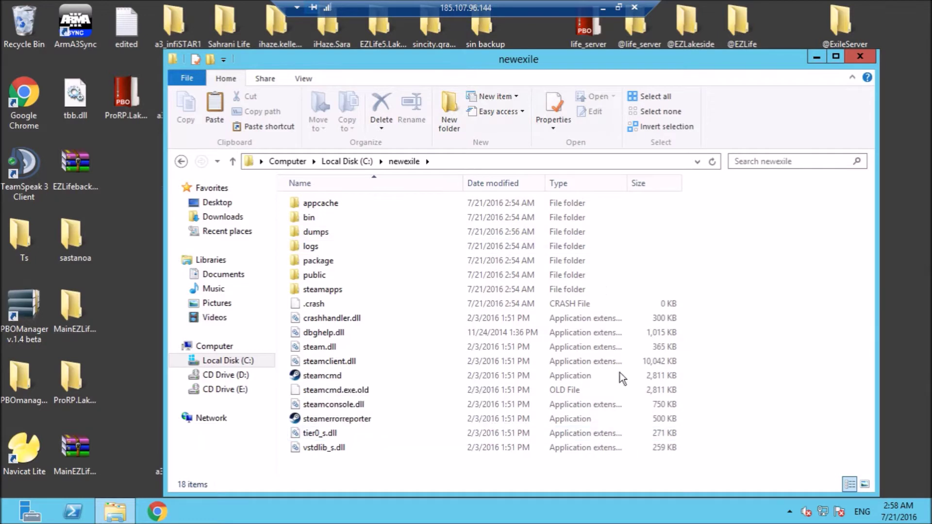
click(331, 380)
double_click(331, 379)
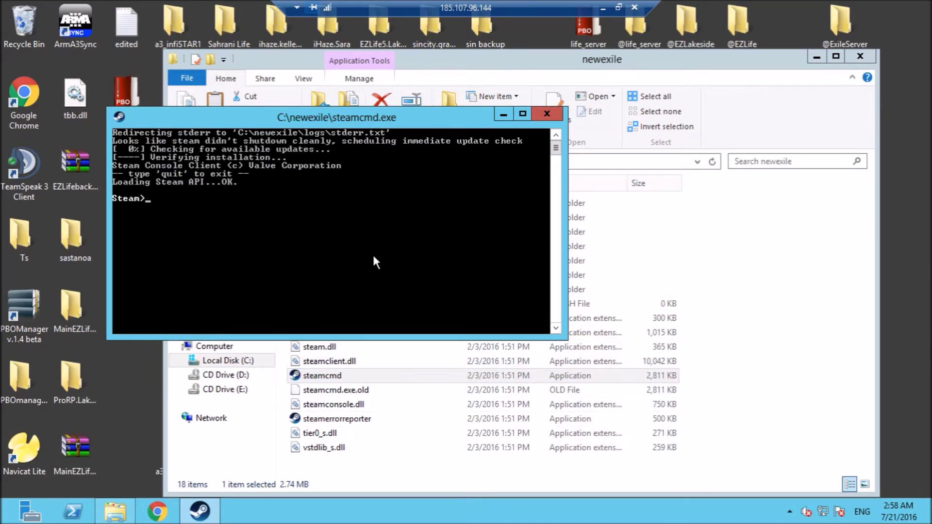
Enter login and then app_update 233780 validate at the Steam> prompt.
text(login)
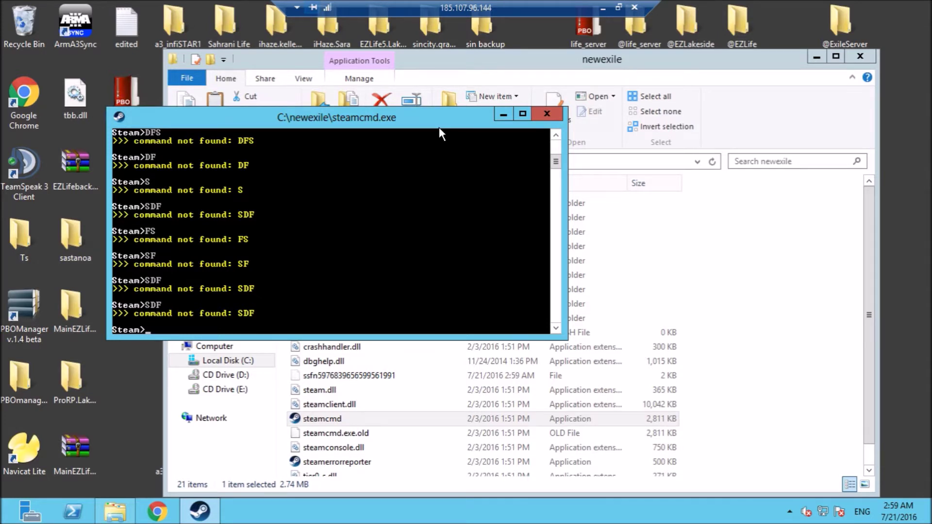
text(app_update 233780 validate)
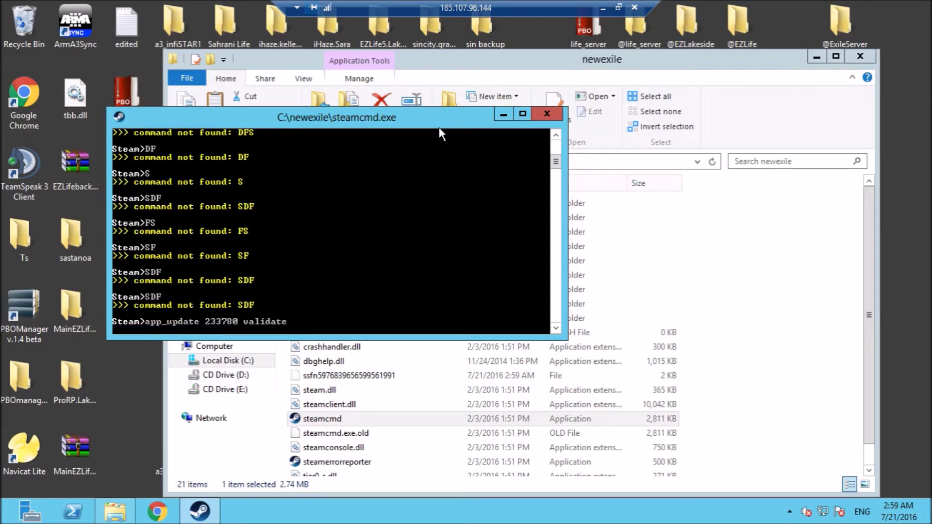
Run app_update 233780 validate until the Arma 3 server app is fully installed.
key(Return)
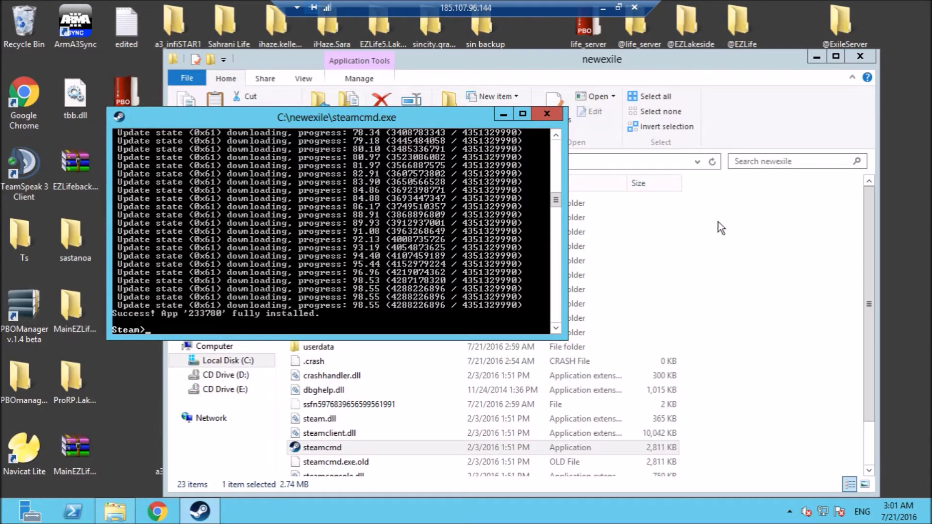
Open newexile\steamapps\common\Arma 3 Server, with a second Explorer window showing Downloads.
click(732, 409)
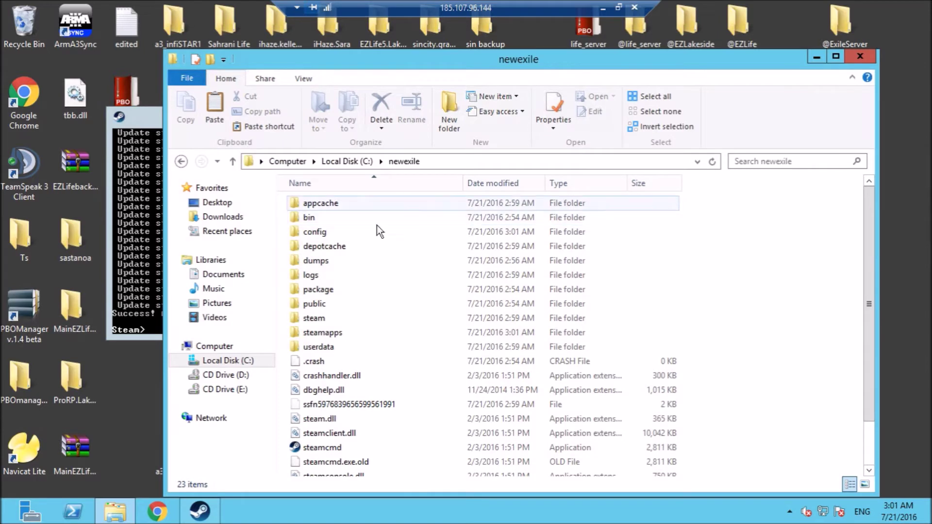
double_click(313, 332)
double_click(316, 207)
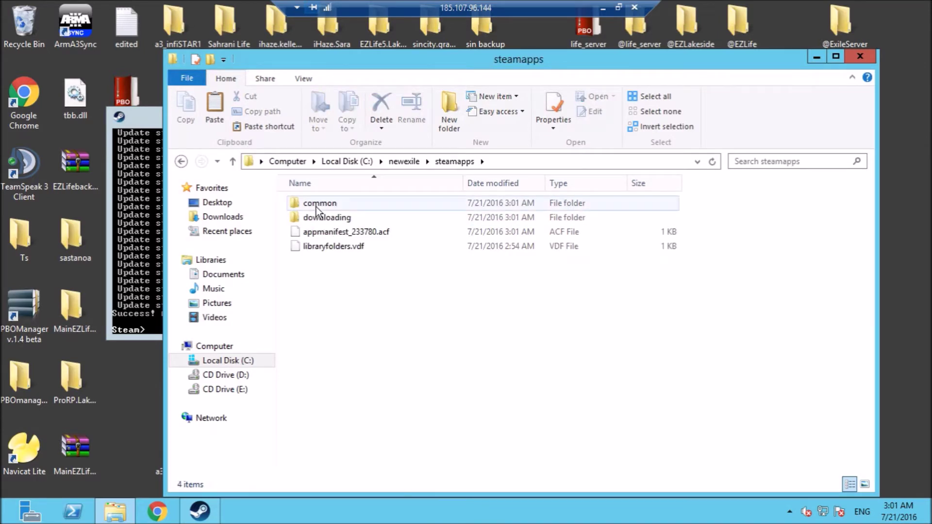
double_click(316, 206)
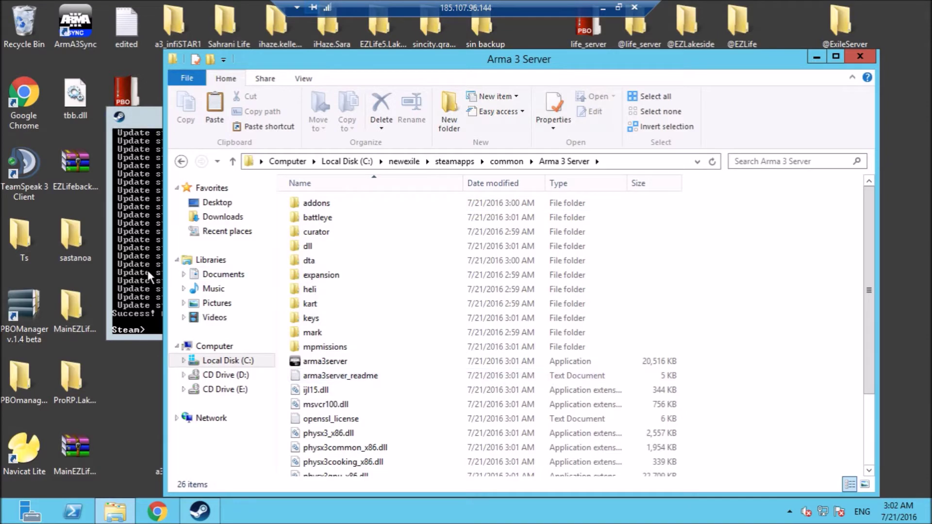
double_click(61, 245)
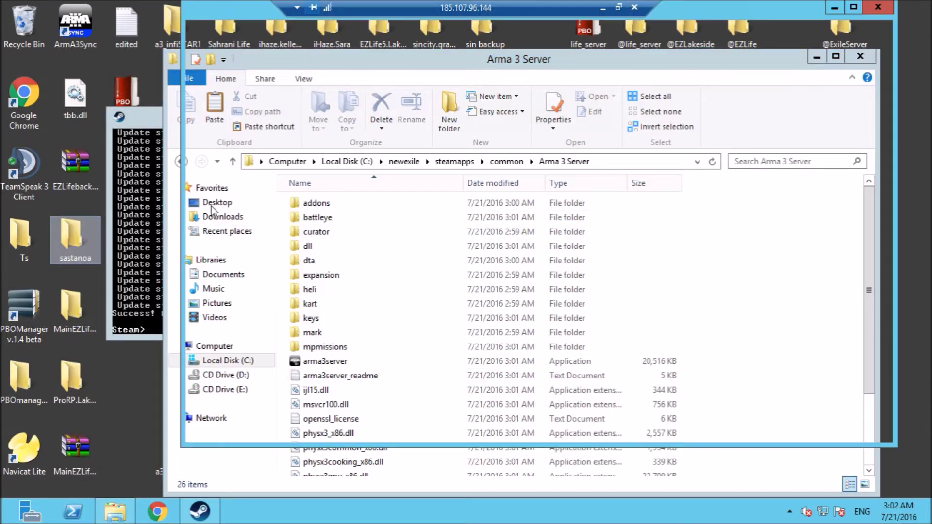
click(240, 167)
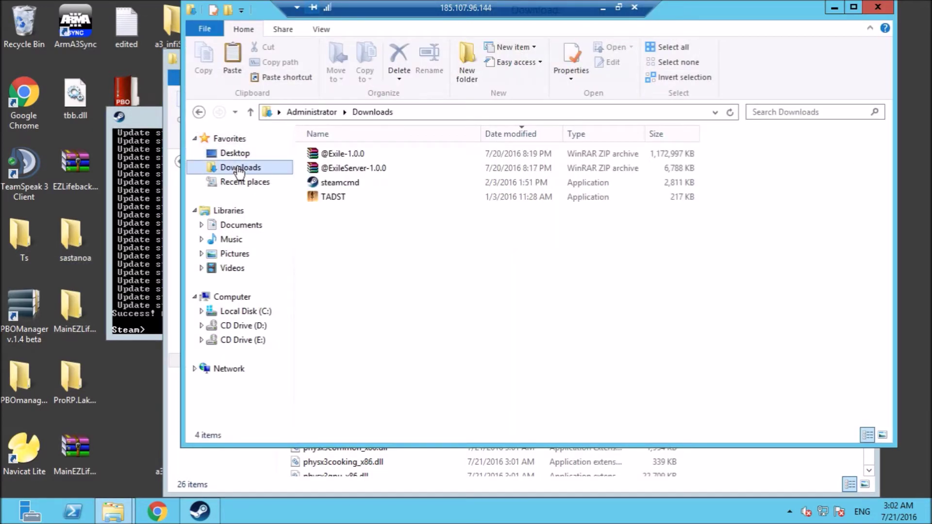
right_click(348, 156)
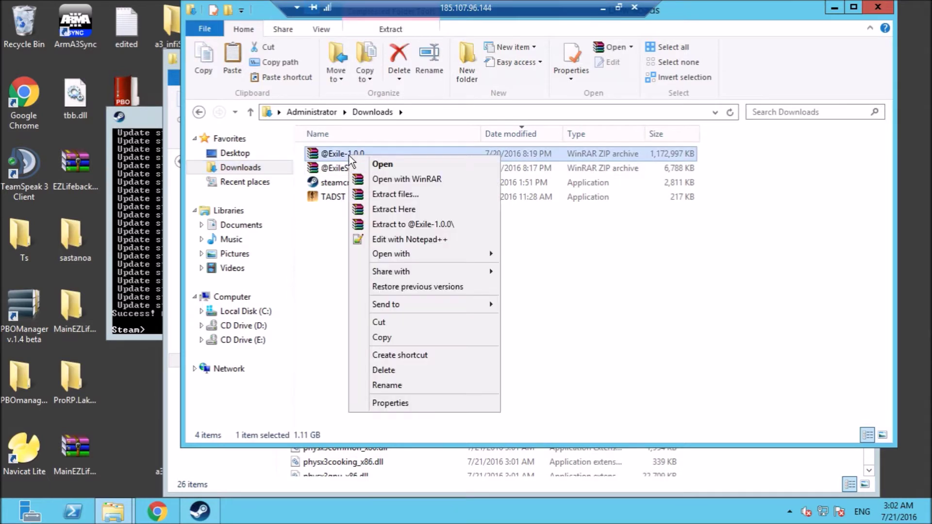
click(401, 212)
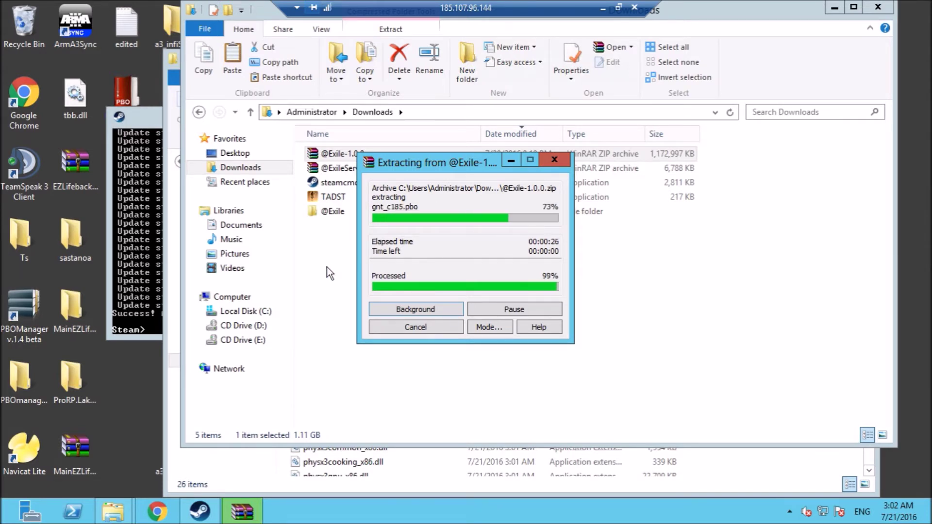
double_click(324, 215)
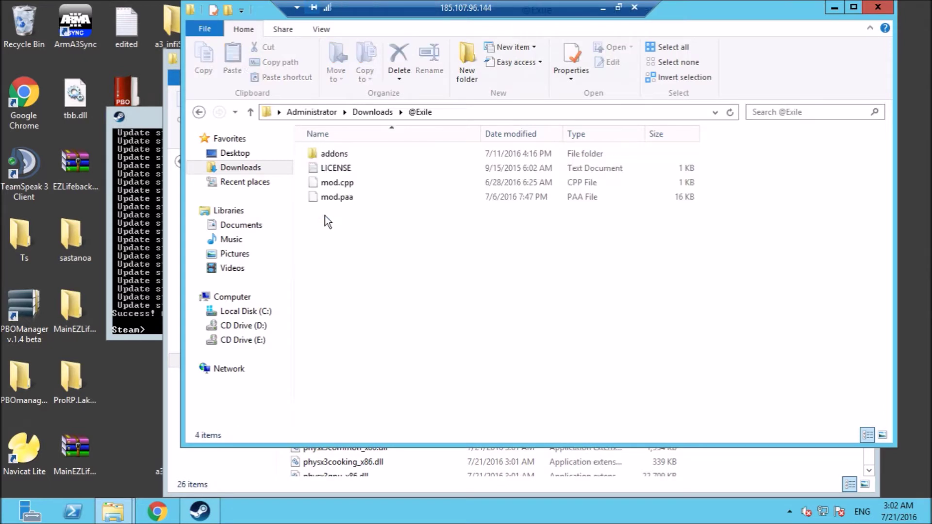
click(198, 112)
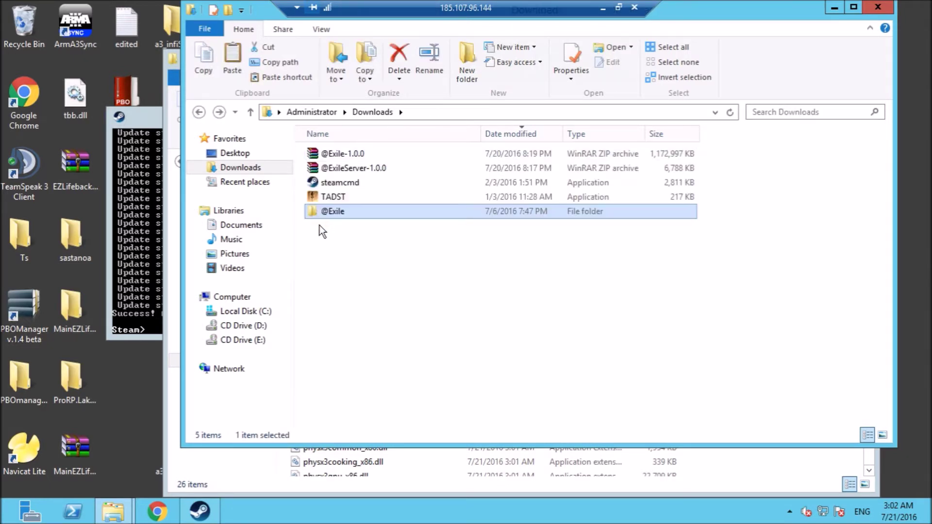
right_click(331, 210)
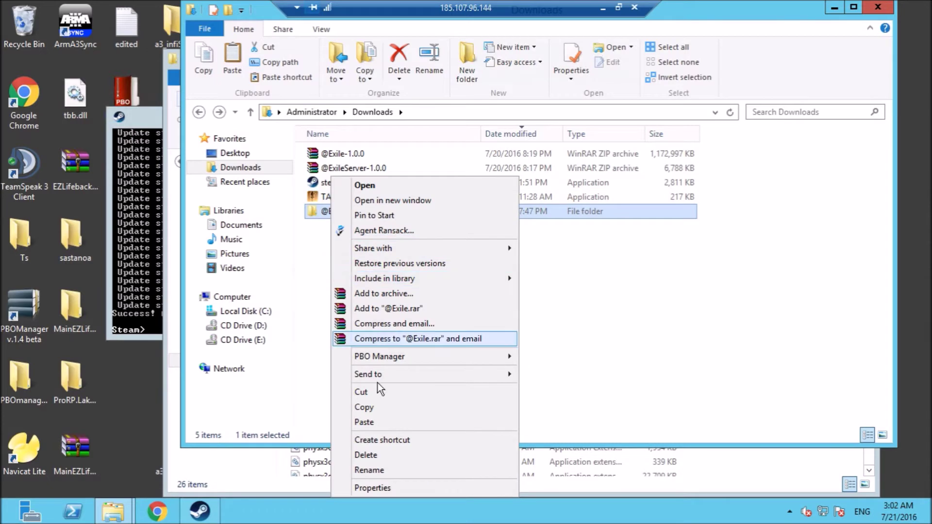
click(361, 406)
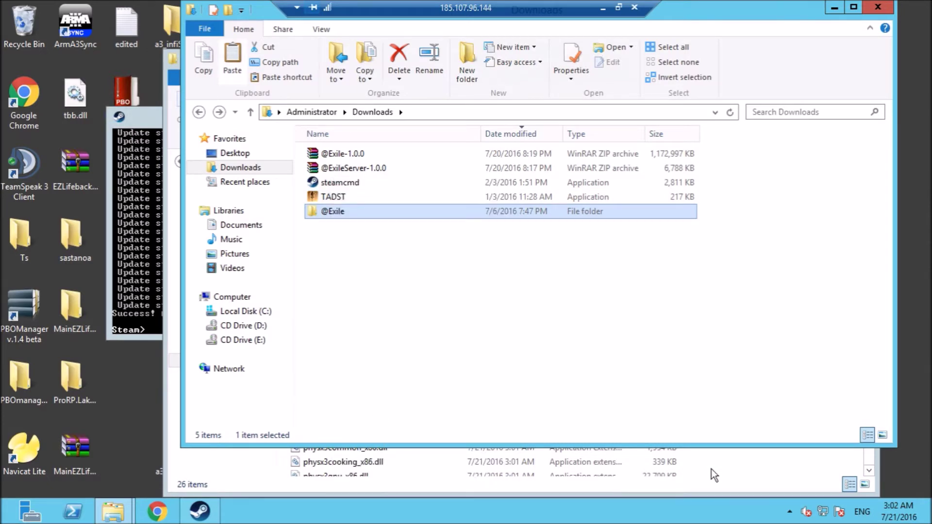
click(712, 469)
right_click(735, 429)
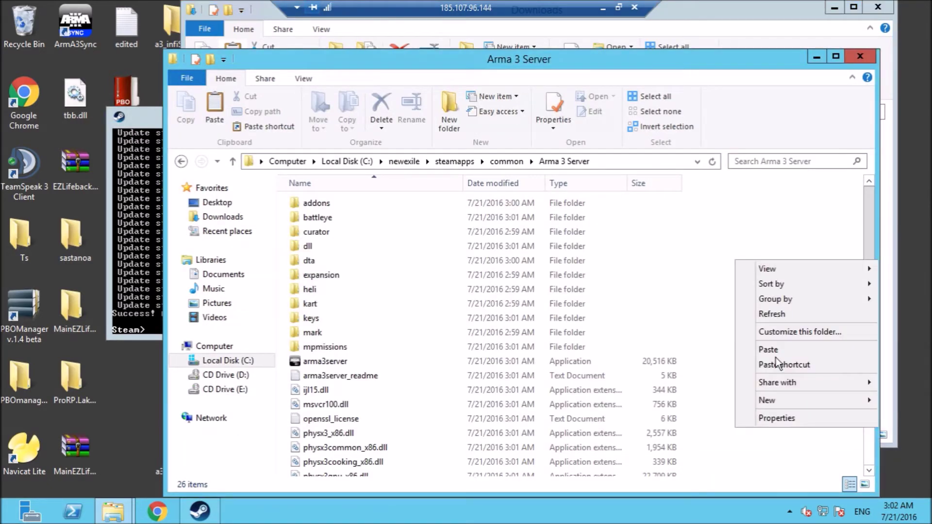
click(776, 352)
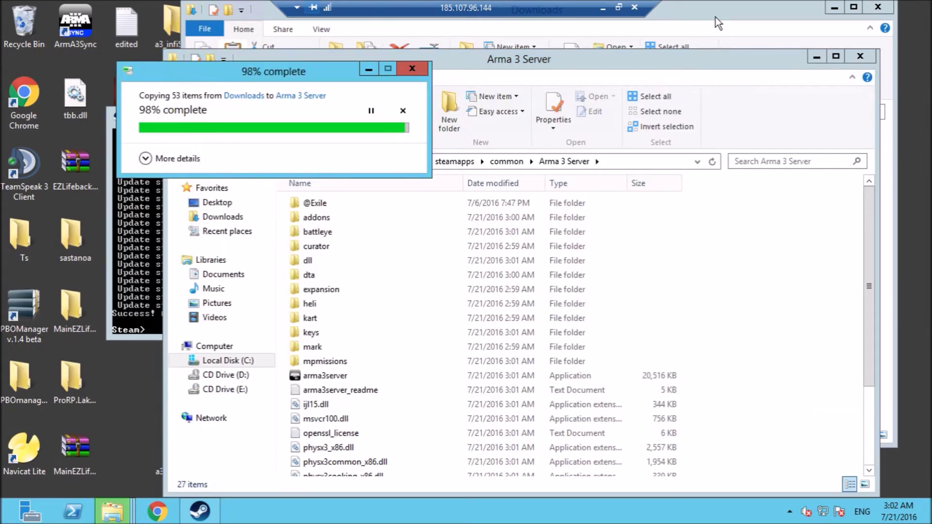
click(715, 16)
click(648, 57)
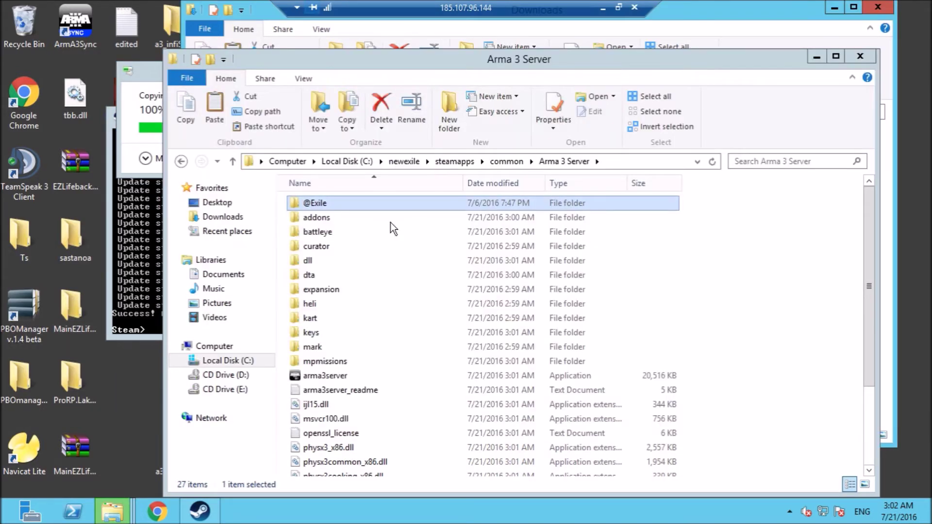
click(722, 16)
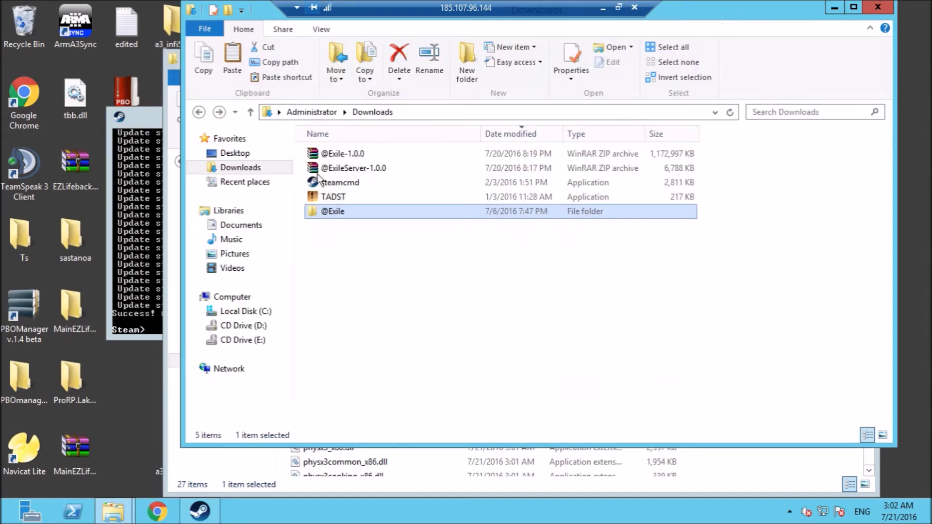
right_click(333, 169)
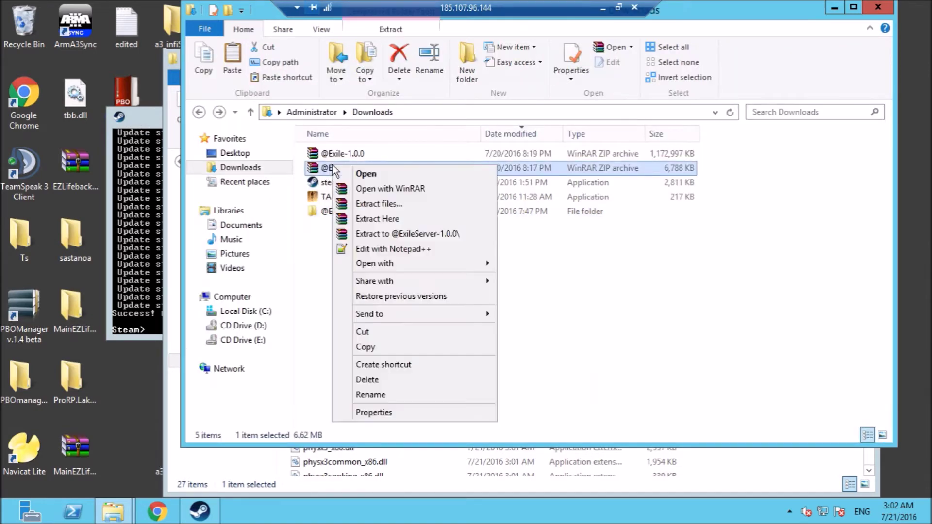
click(390, 219)
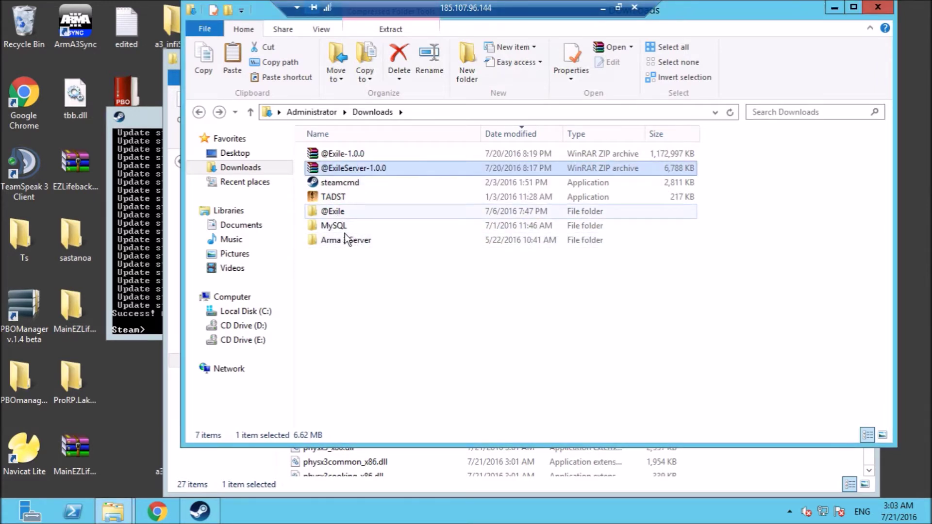
double_click(340, 243)
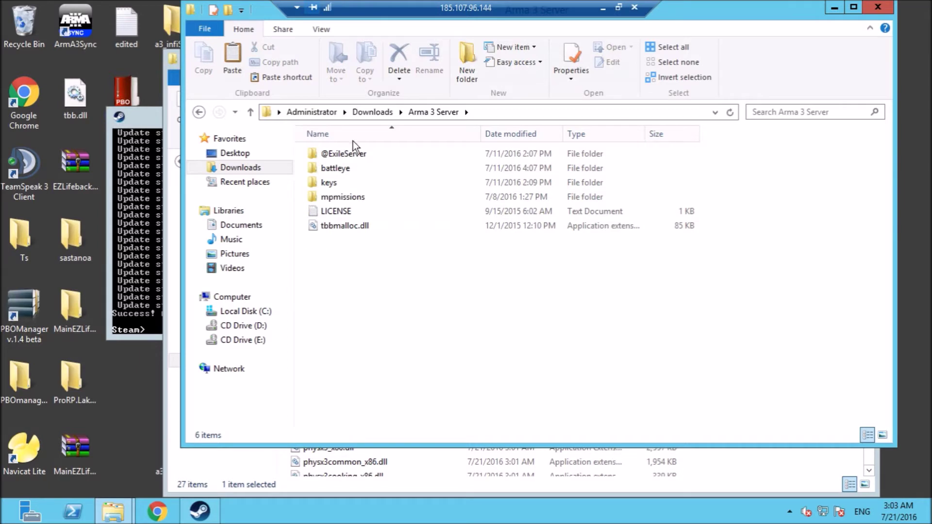
double_click(339, 154)
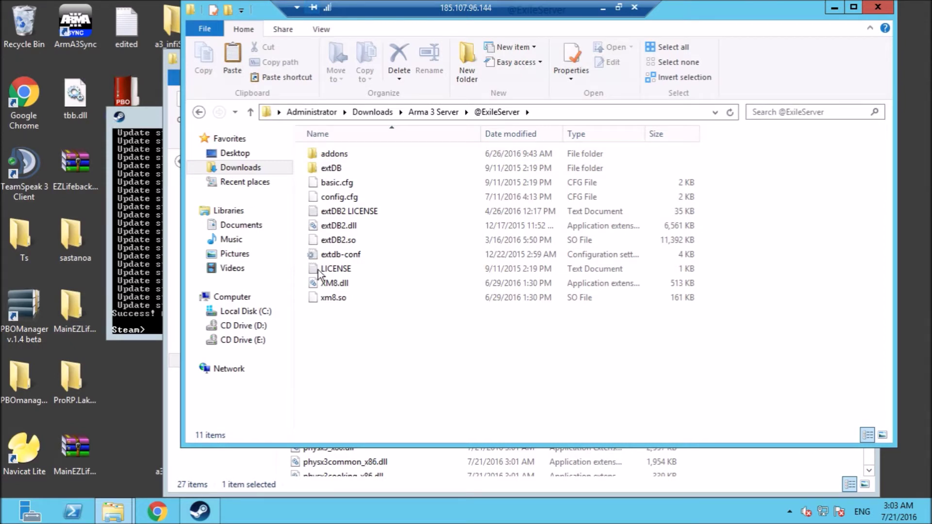
click(199, 112)
right_click(338, 154)
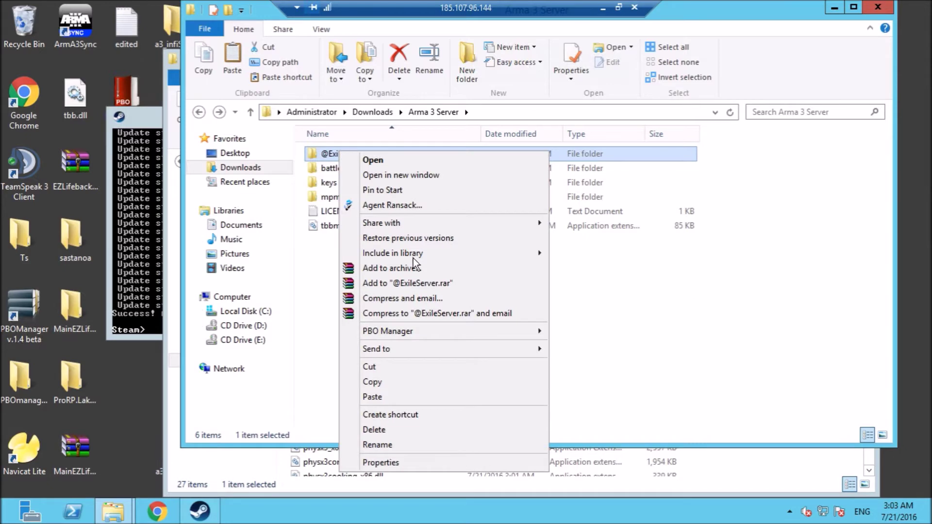
click(379, 382)
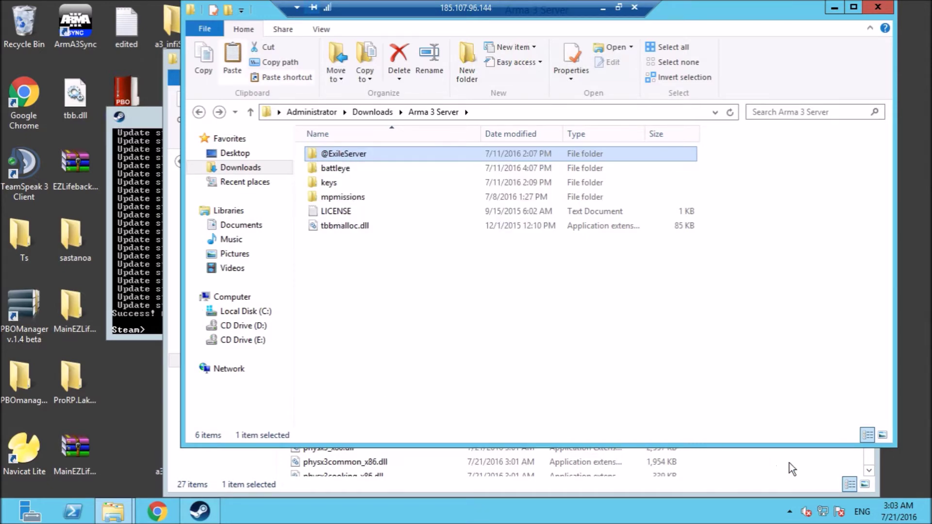
click(789, 465)
right_click(762, 453)
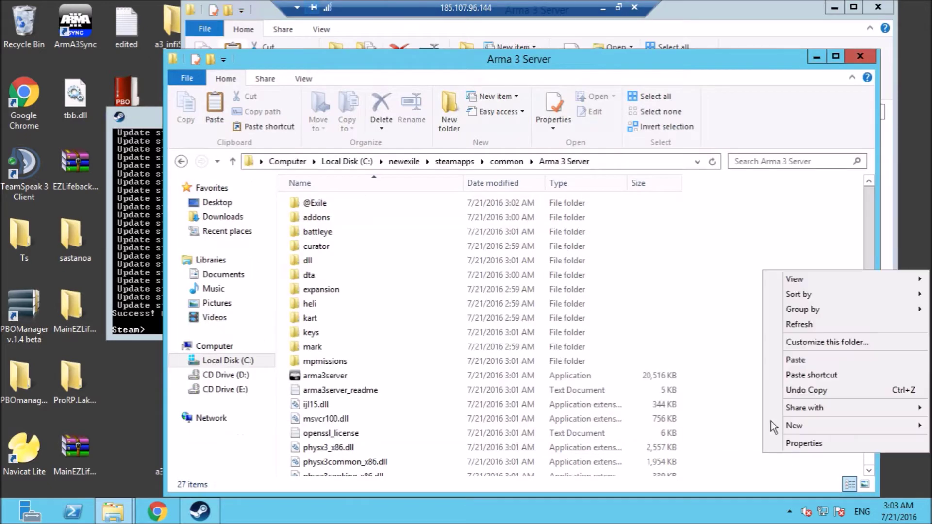
click(793, 360)
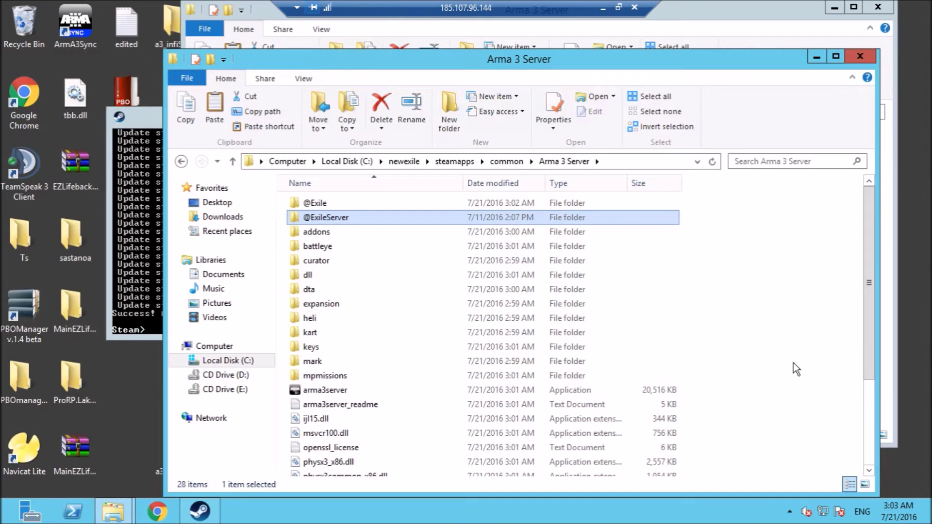
double_click(357, 219)
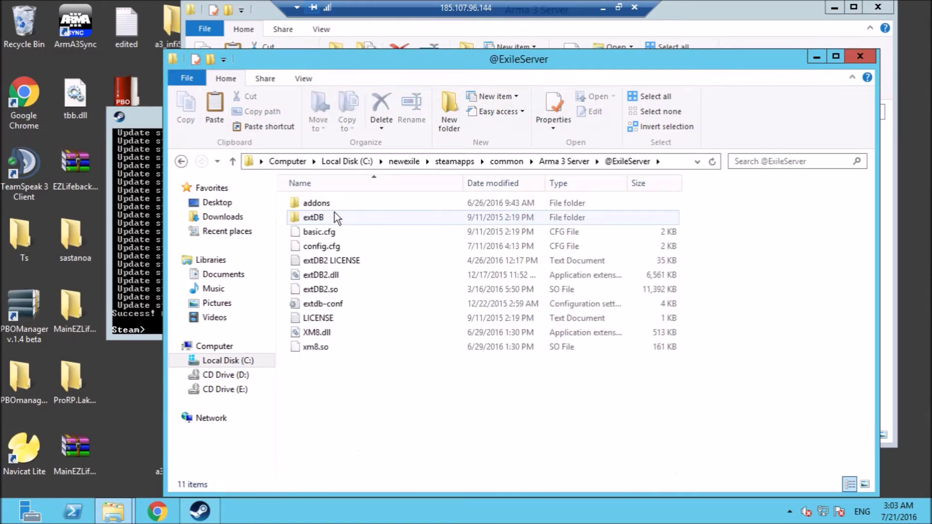
click(319, 217)
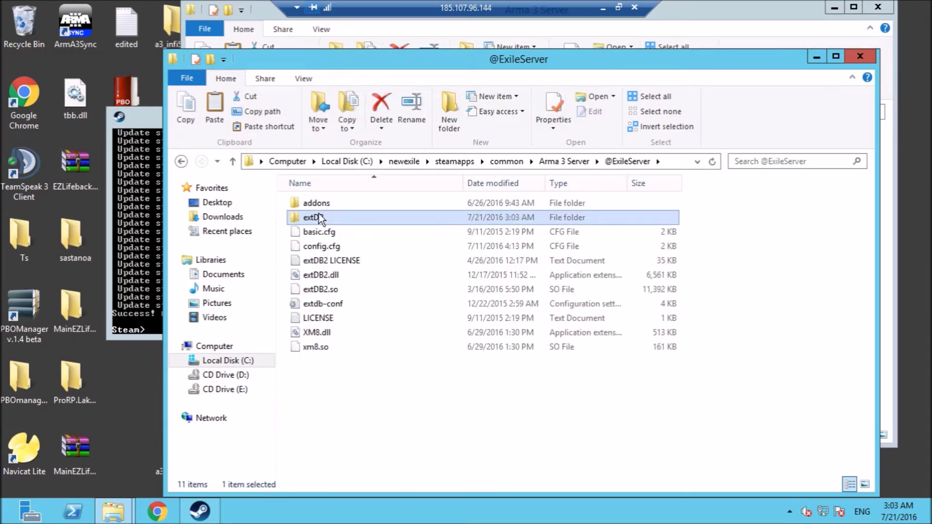
shift+click(302, 347)
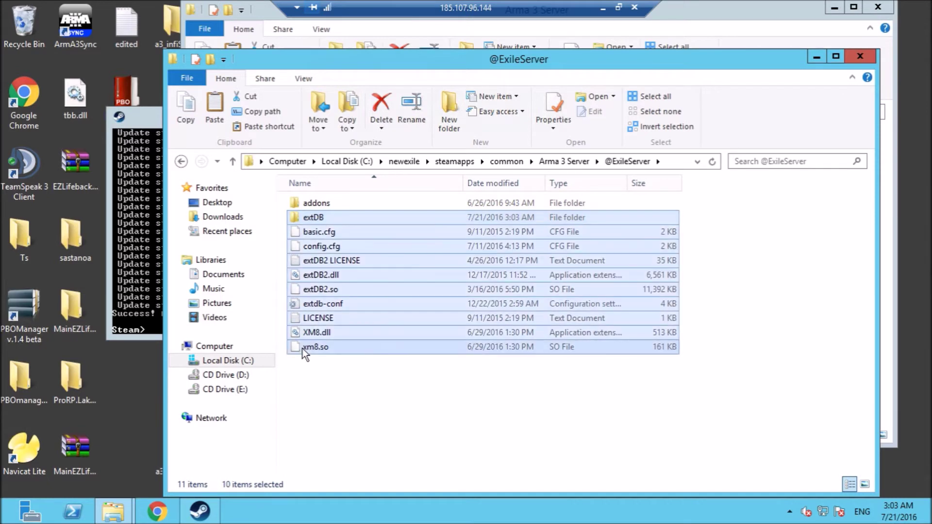
right_click(356, 315)
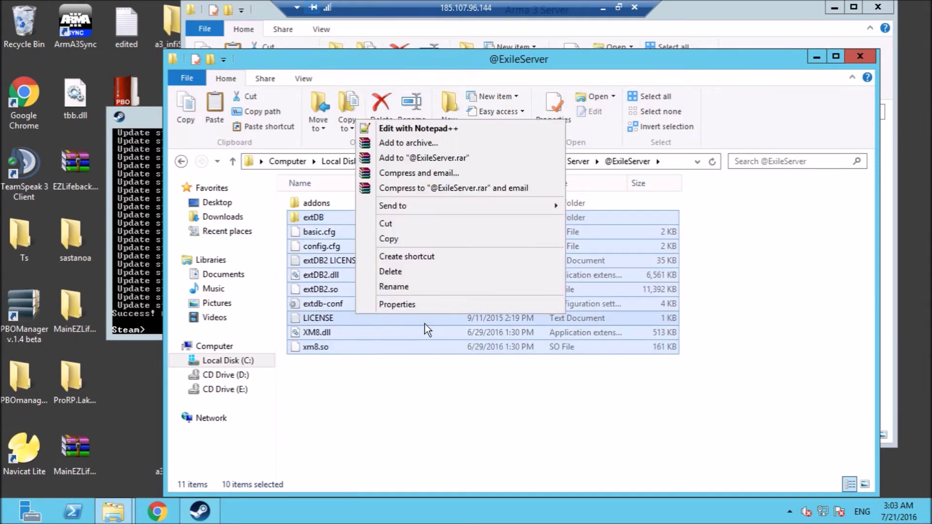
click(395, 224)
click(233, 161)
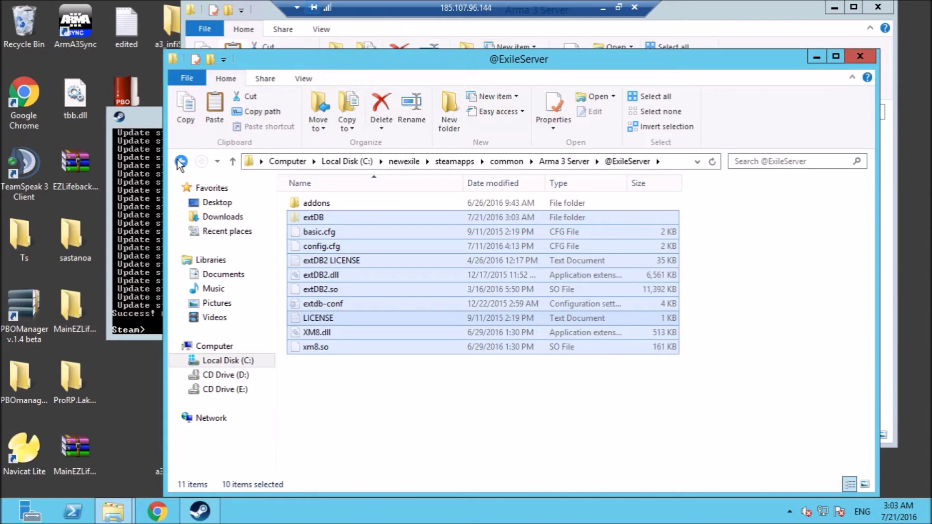
click(749, 443)
right_click(749, 443)
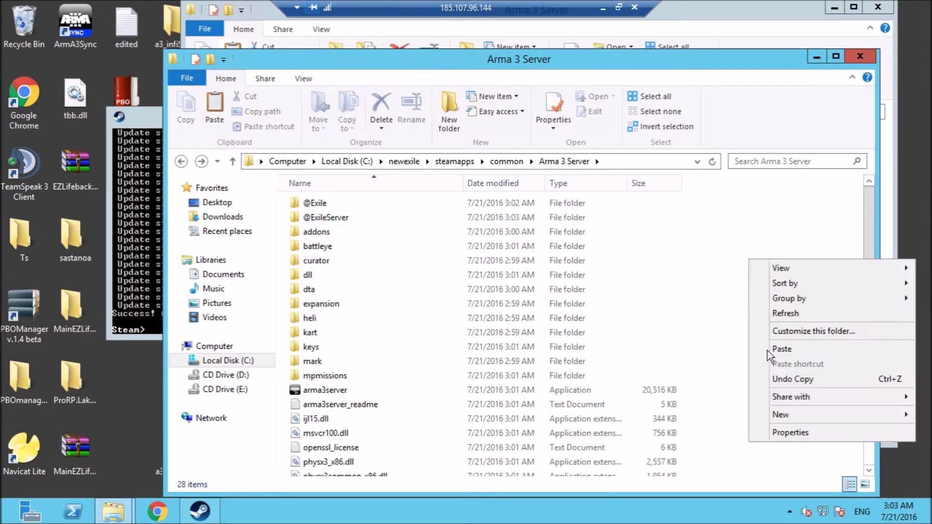
click(780, 348)
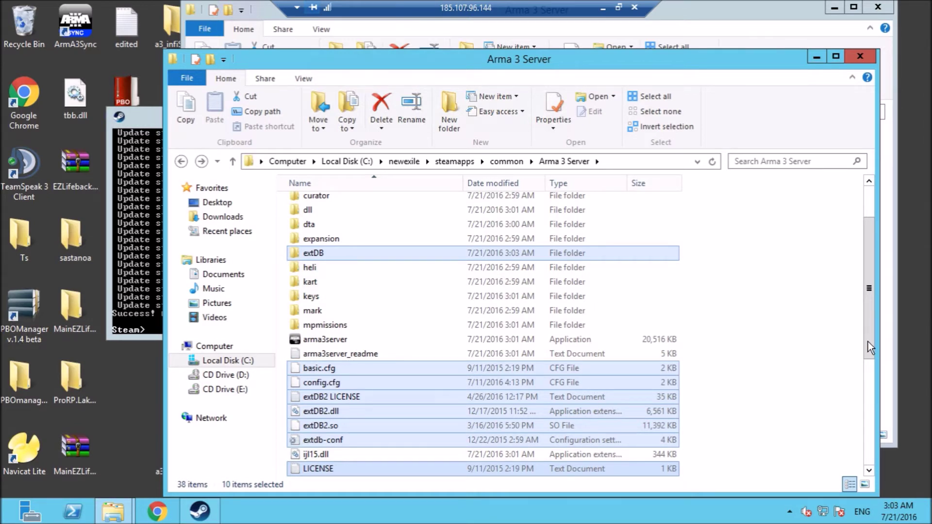
click(871, 389)
click(834, 364)
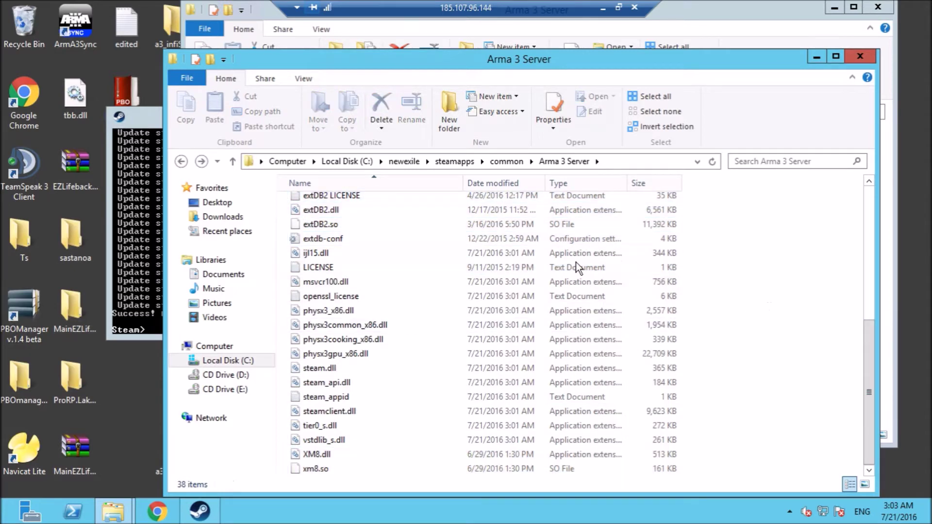
right_click(321, 238)
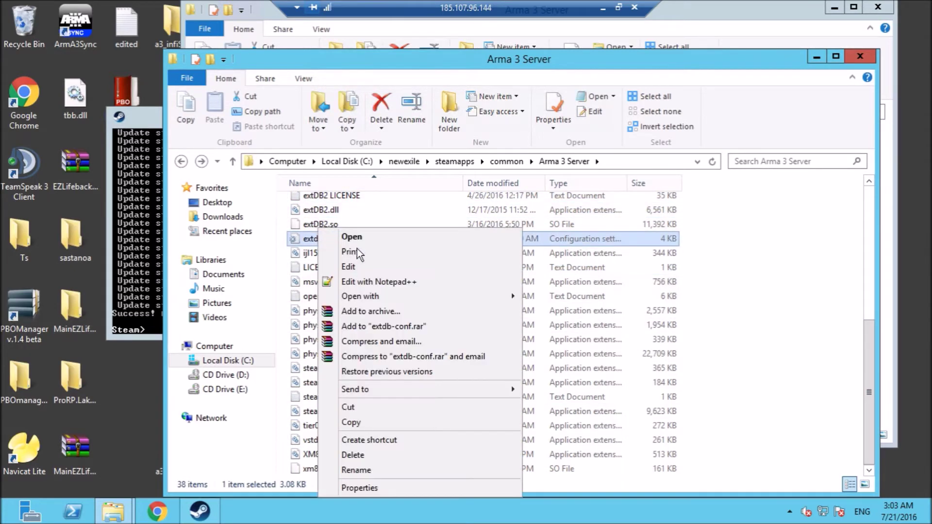
Open extdb-conf.ini in Notepad++ and replace the placeholder username changeme with the database username.
click(350, 285)
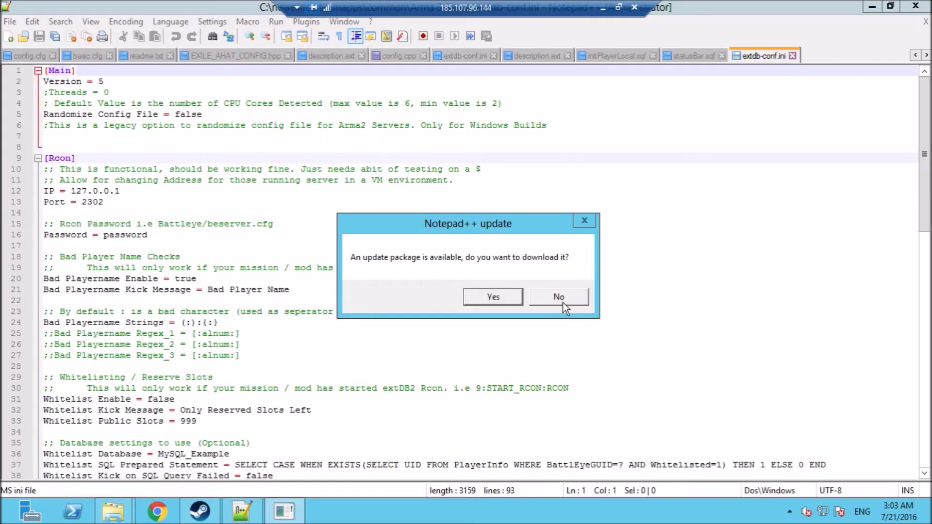
click(559, 296)
scroll(925, 199, down, 19)
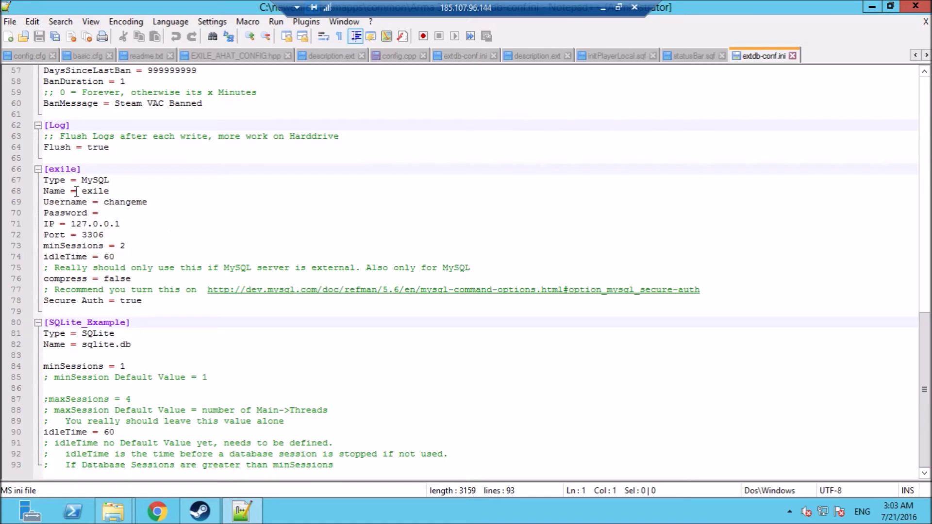
double_click(128, 200)
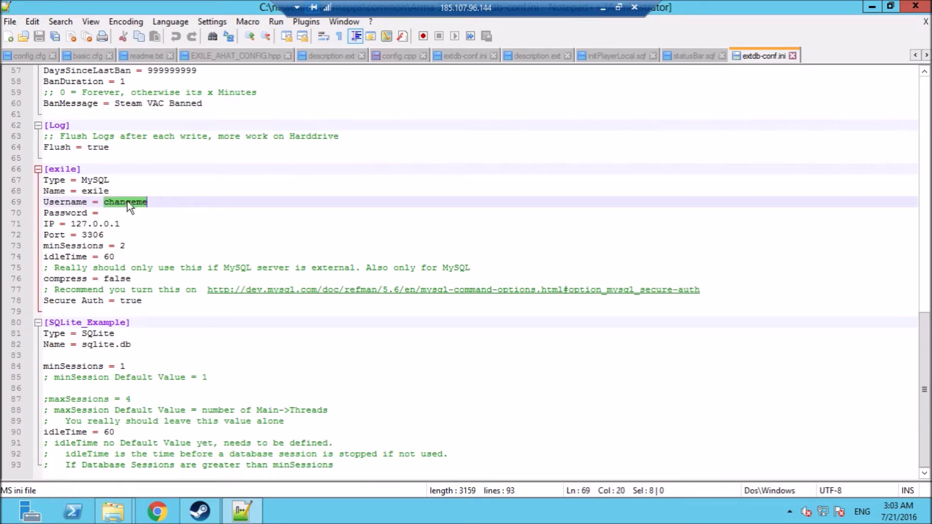
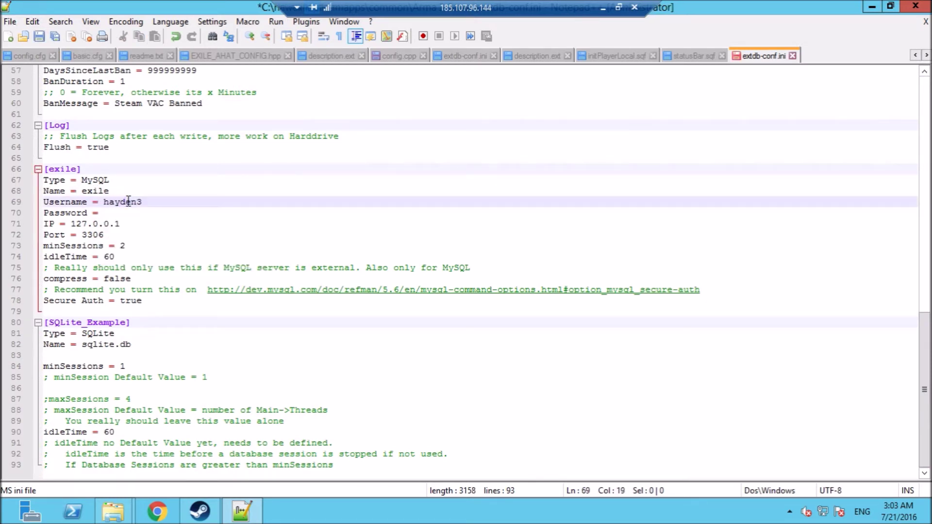
click(128, 214)
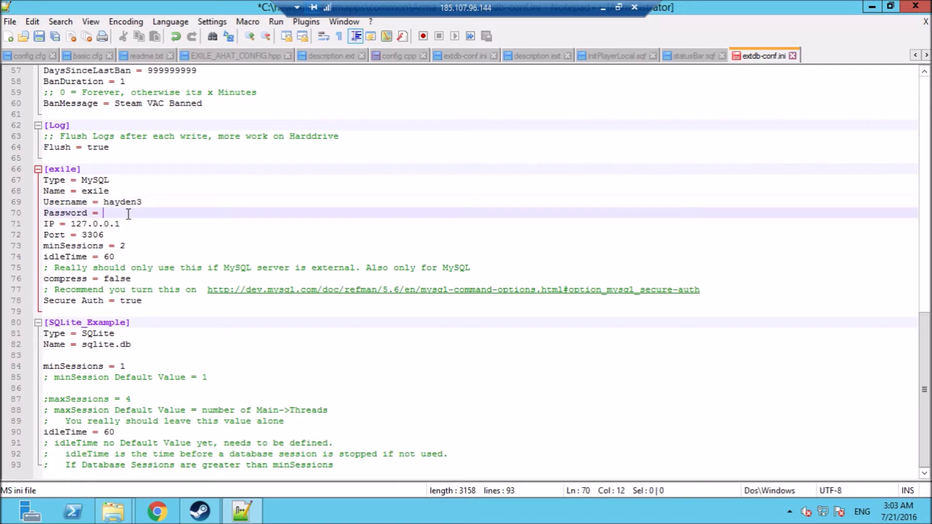
click(143, 203)
key(BackSpace)
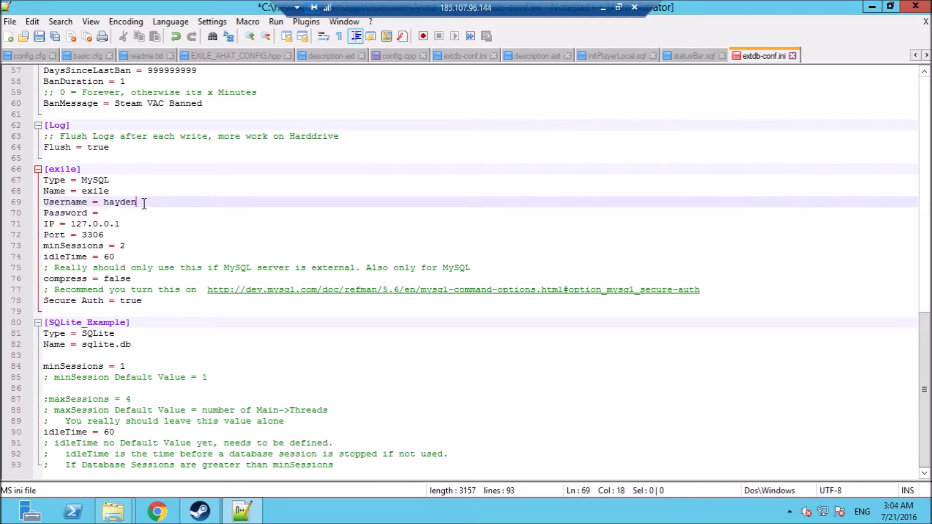
Enter the database password on line 70, then save and close the file.
click(138, 210)
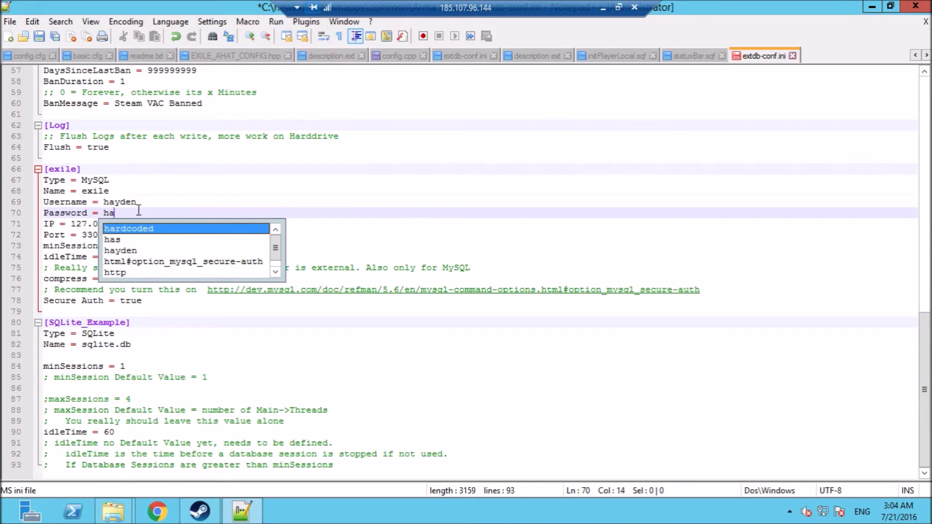
click(38, 40)
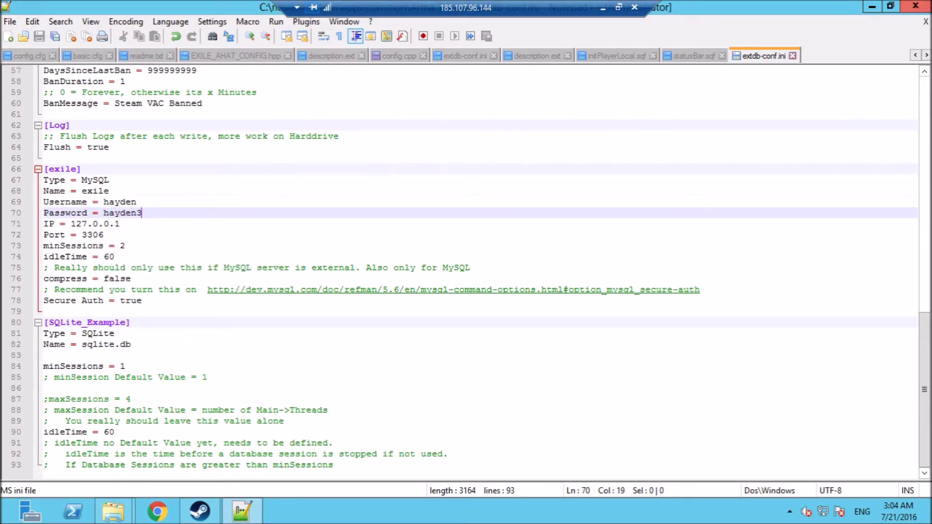
click(907, 9)
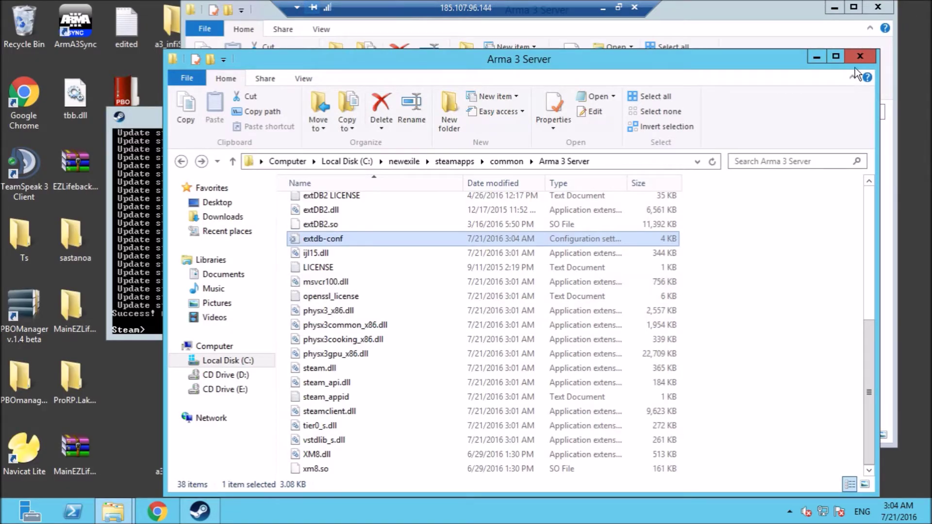
Copy the Exile.Altis mission from the extracted package's mpmissions folder.
click(720, 24)
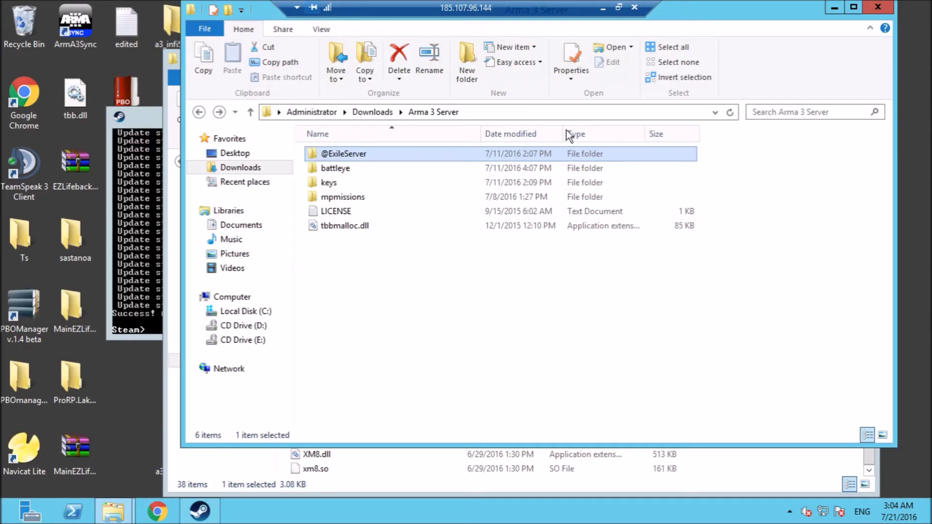
double_click(346, 198)
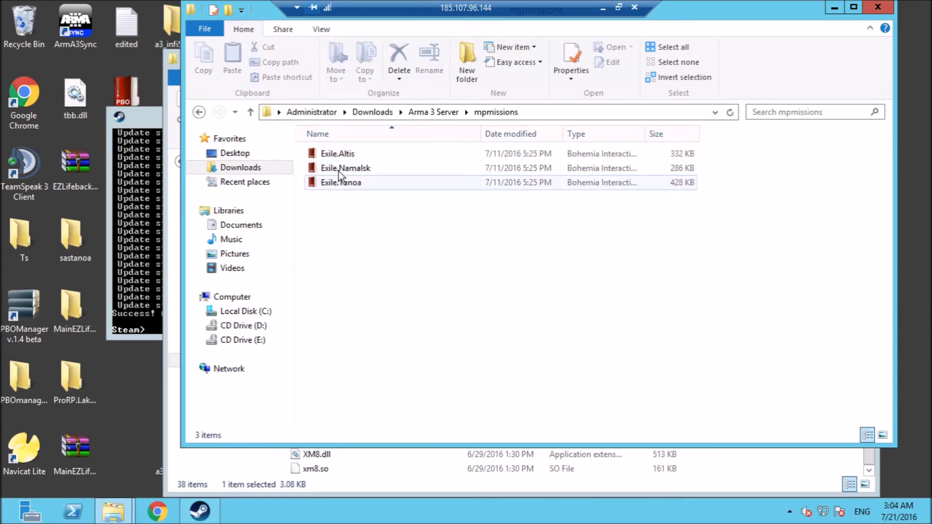
right_click(327, 151)
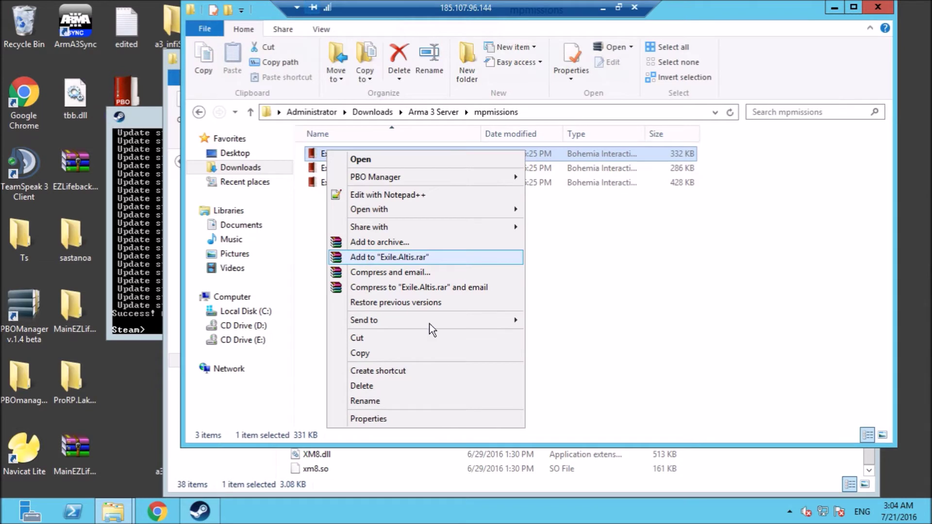
click(410, 353)
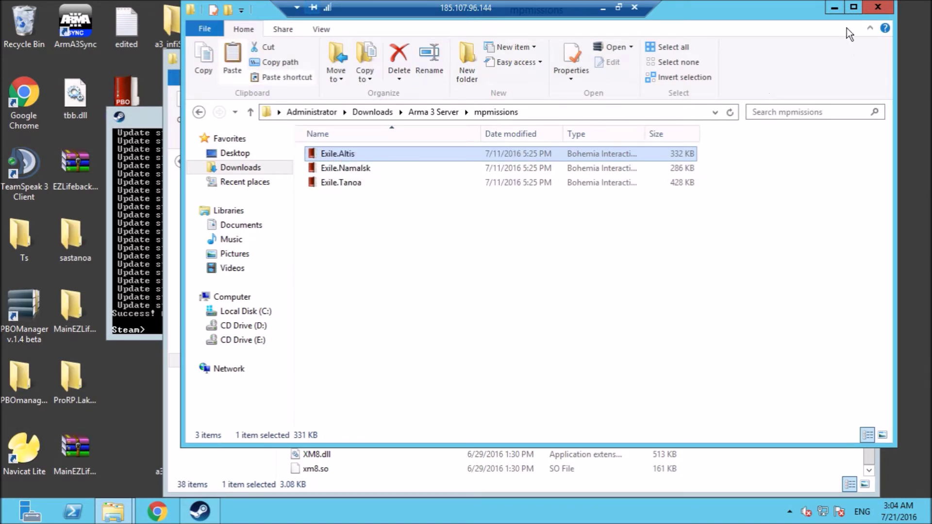
Paste Exile.Altis into the server's mpmissions folder and return the other window to Downloads.
click(717, 458)
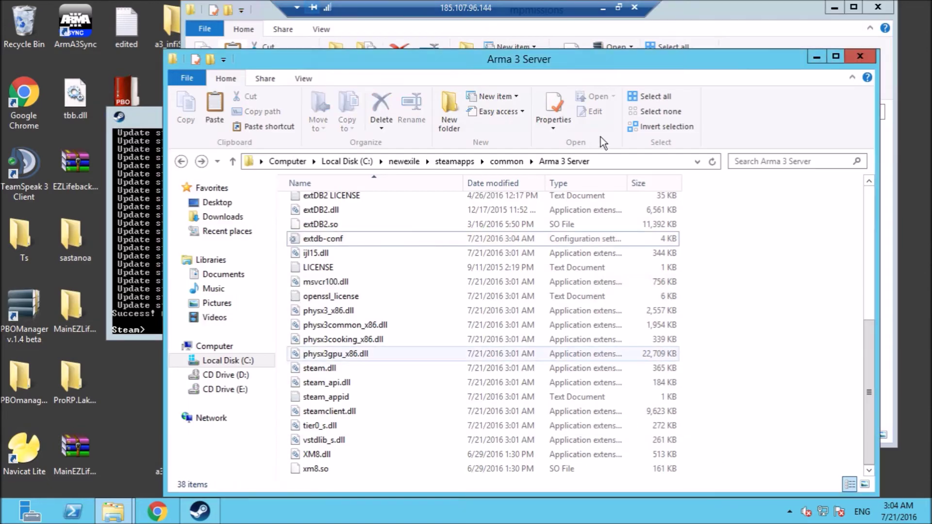
drag(862, 325, 868, 240)
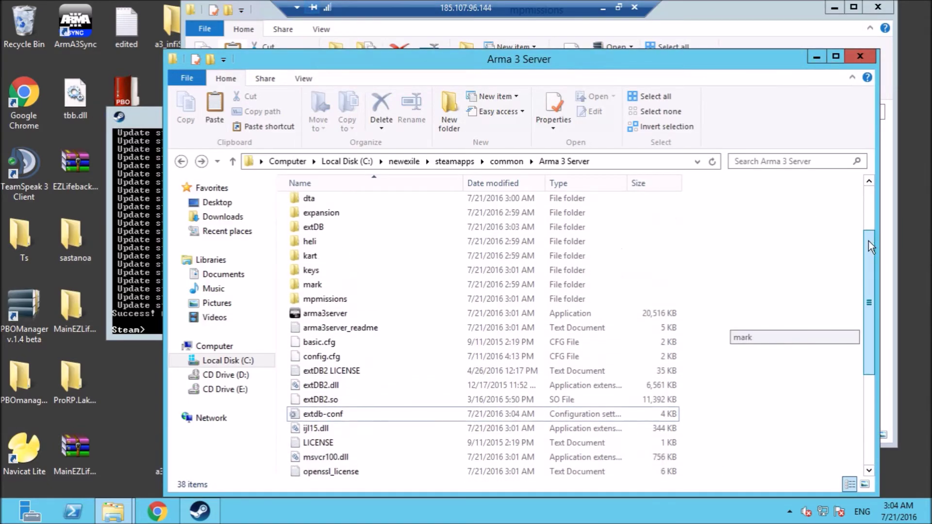
double_click(309, 300)
right_click(447, 326)
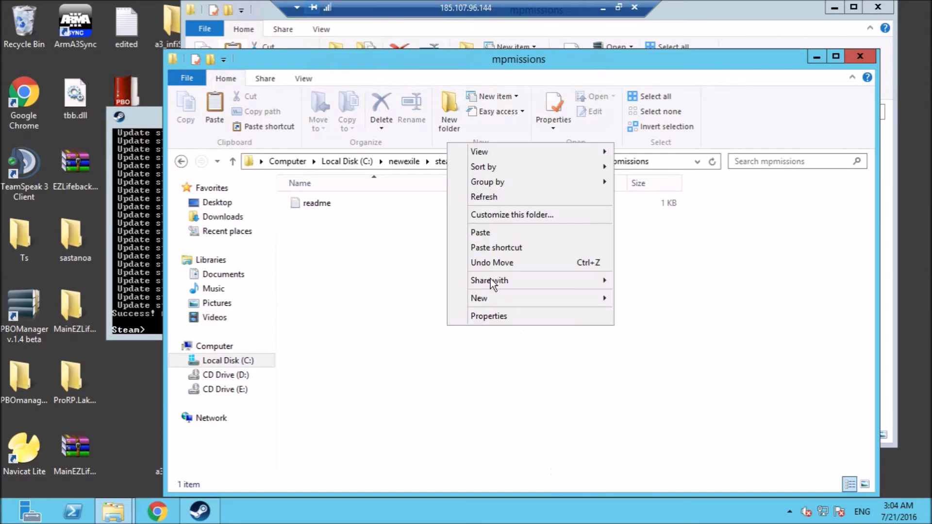
click(476, 232)
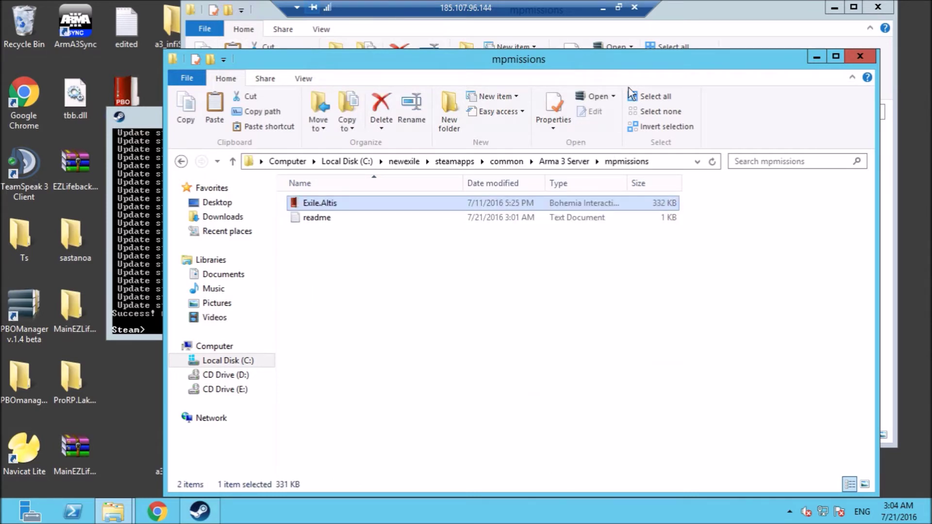
click(640, 45)
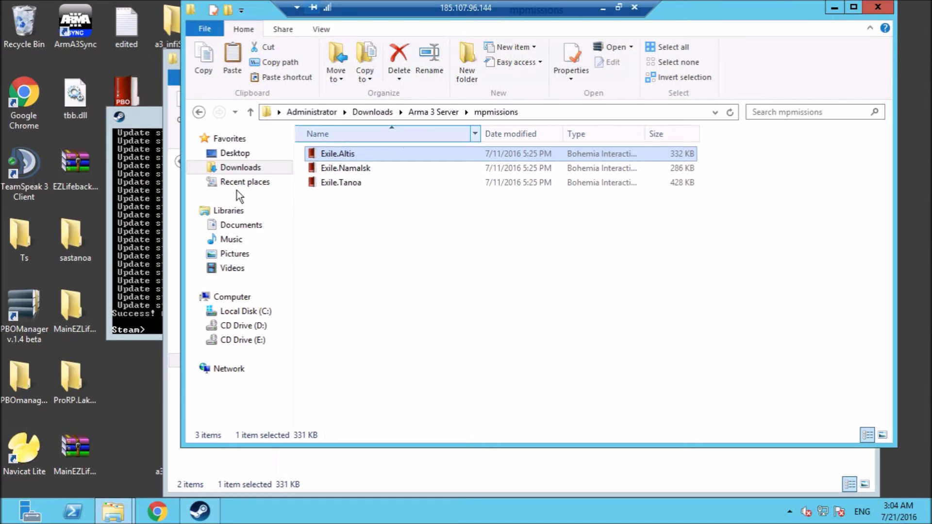
click(239, 169)
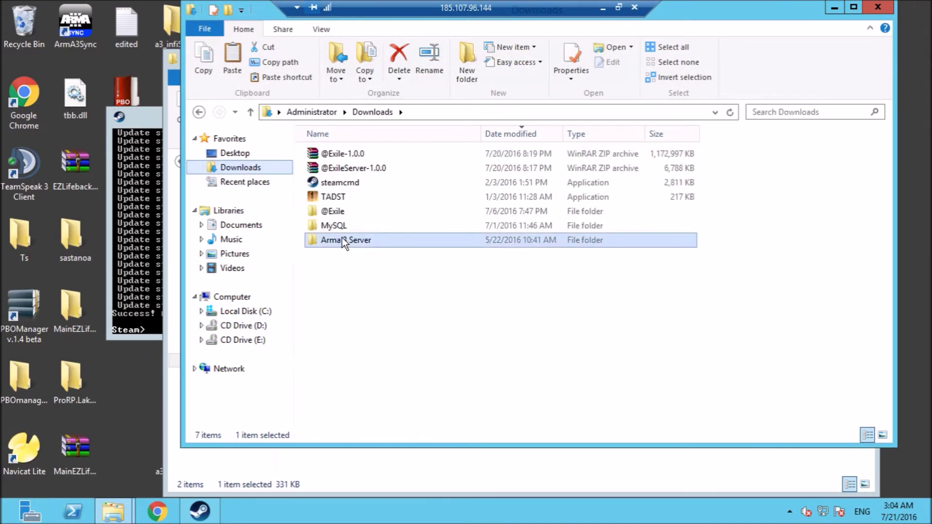
Copy TADST from Downloads into the Arma 3 Server folder, then close that folder's window.
right_click(340, 199)
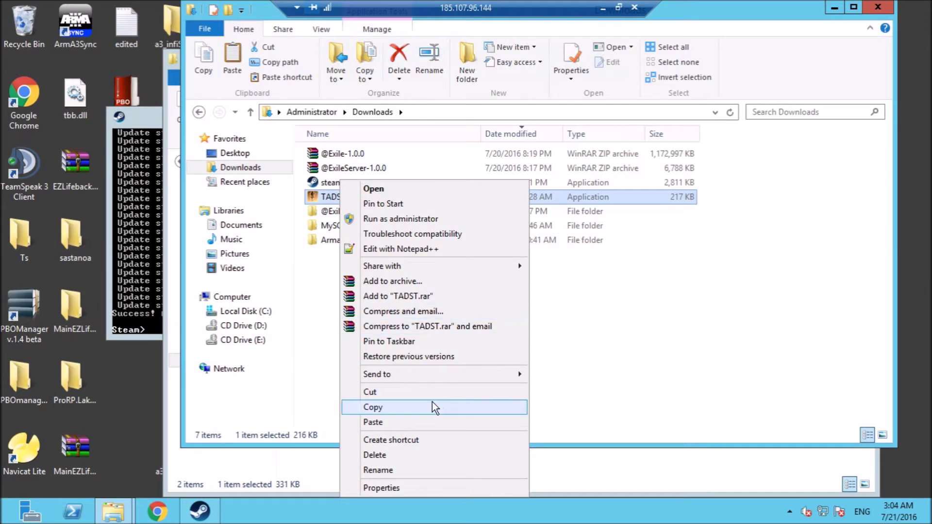
click(432, 403)
click(676, 477)
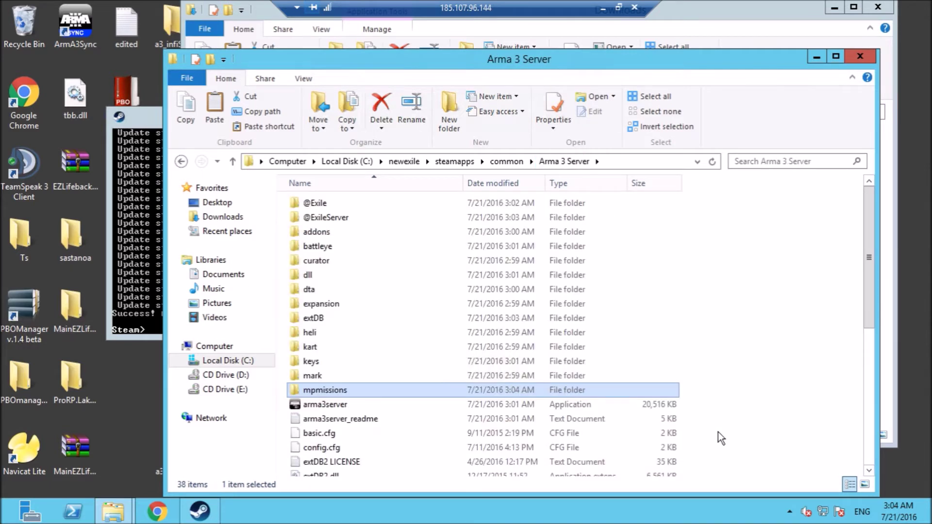
right_click(718, 432)
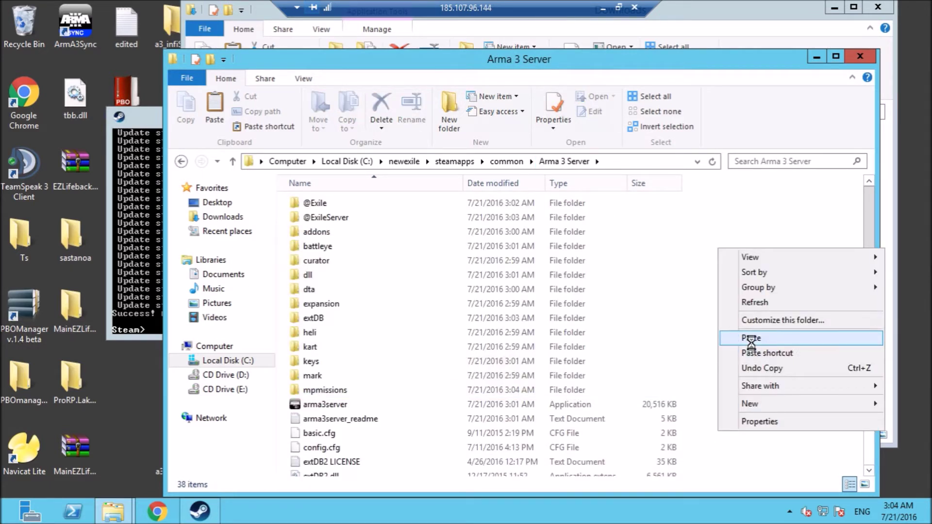
click(751, 340)
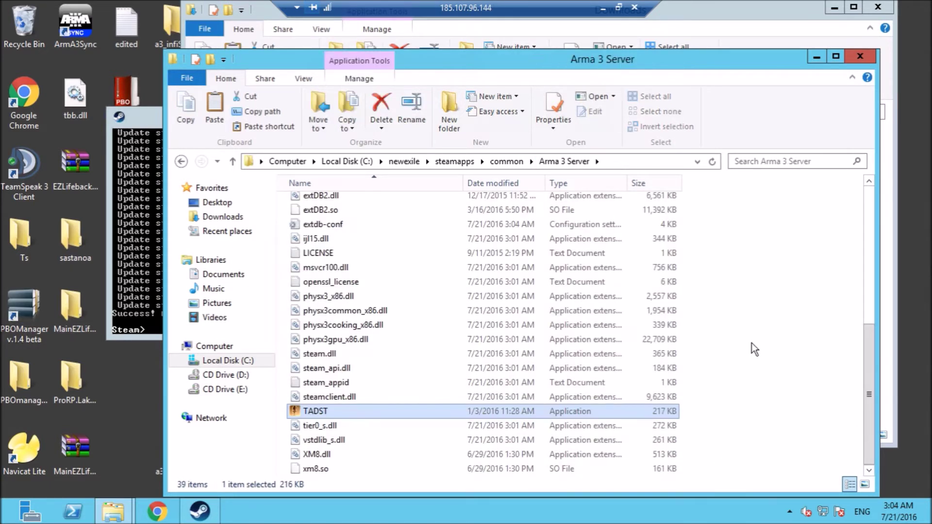
click(703, 15)
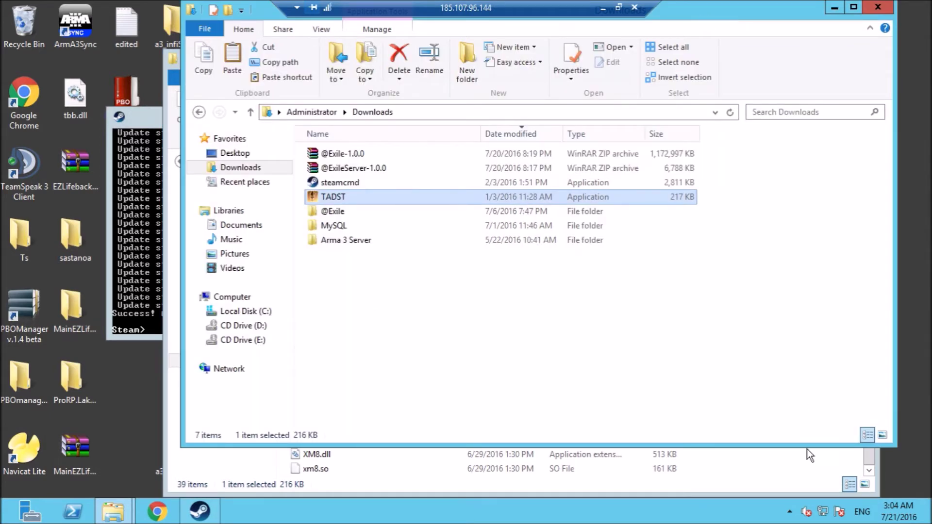
click(806, 490)
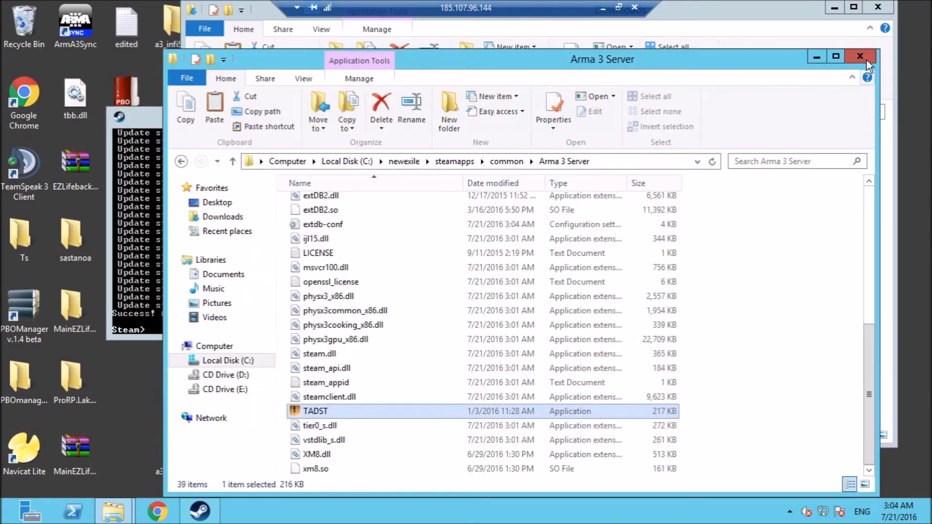
click(865, 6)
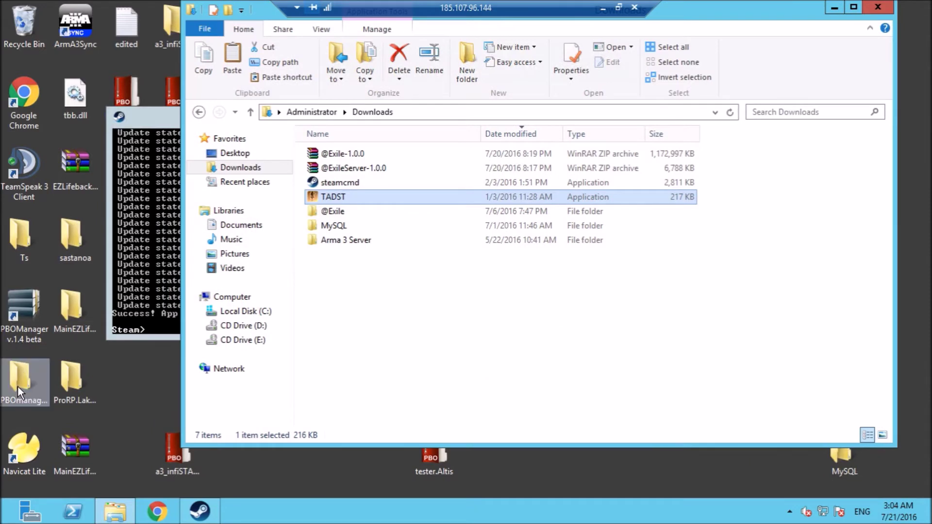
Launch Navicat Lite and delete the existing exile connection.
double_click(24, 451)
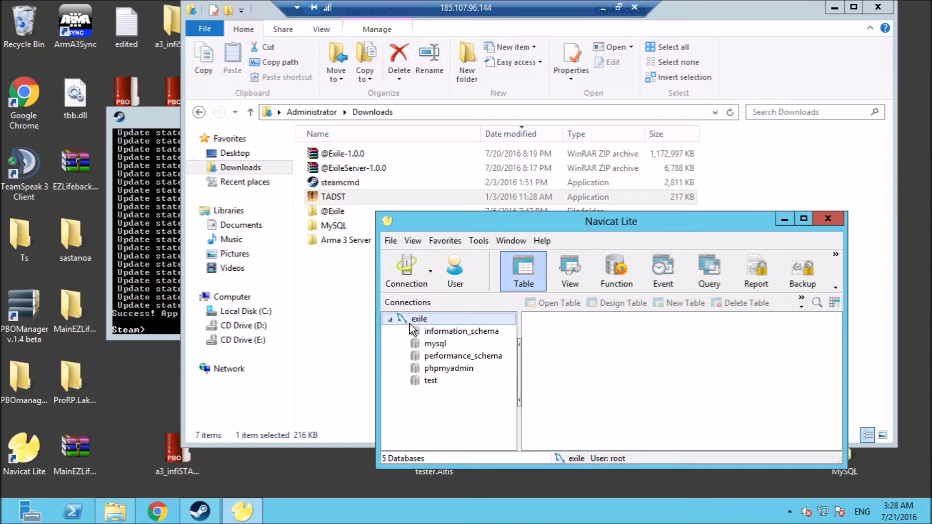
key(Delete)
key(Return)
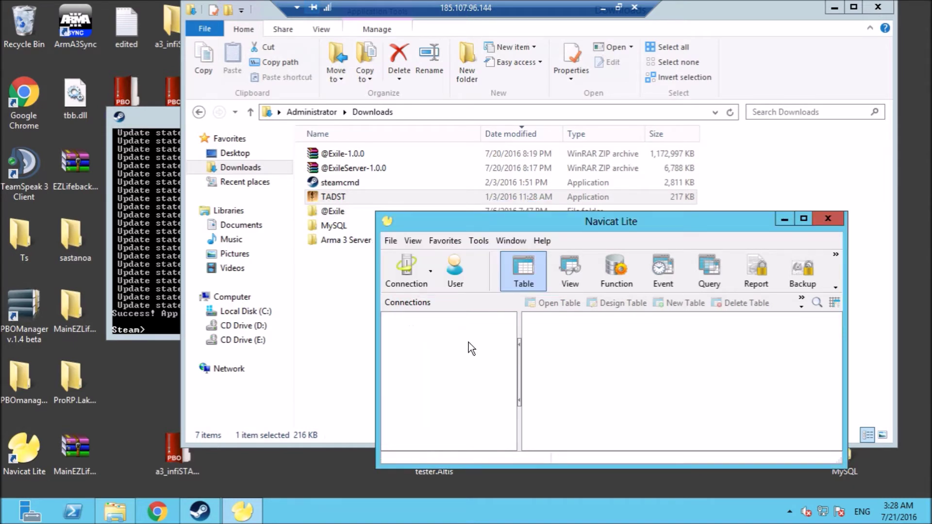
Create a new MySQL connection named exile to localhost on port 3306.
click(405, 270)
click(413, 301)
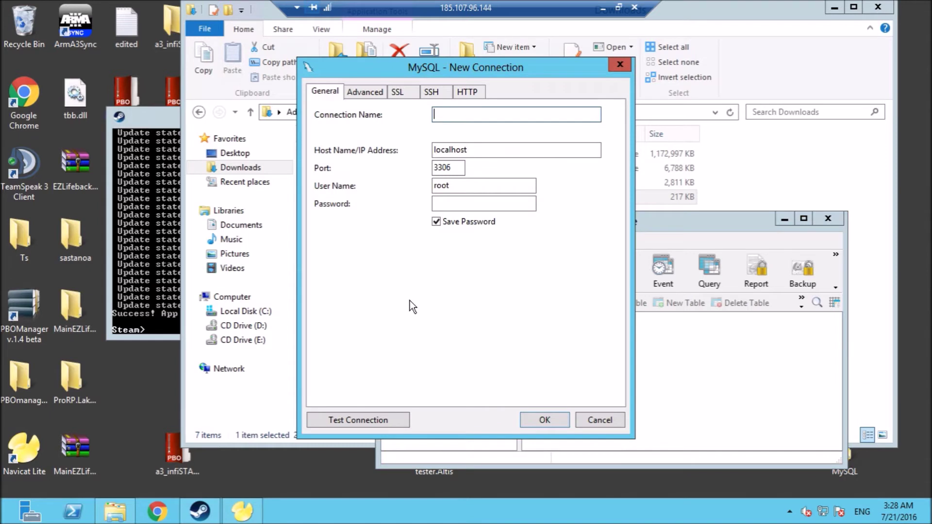
text(E)
key(BackSpace)
text(exile)
click(538, 425)
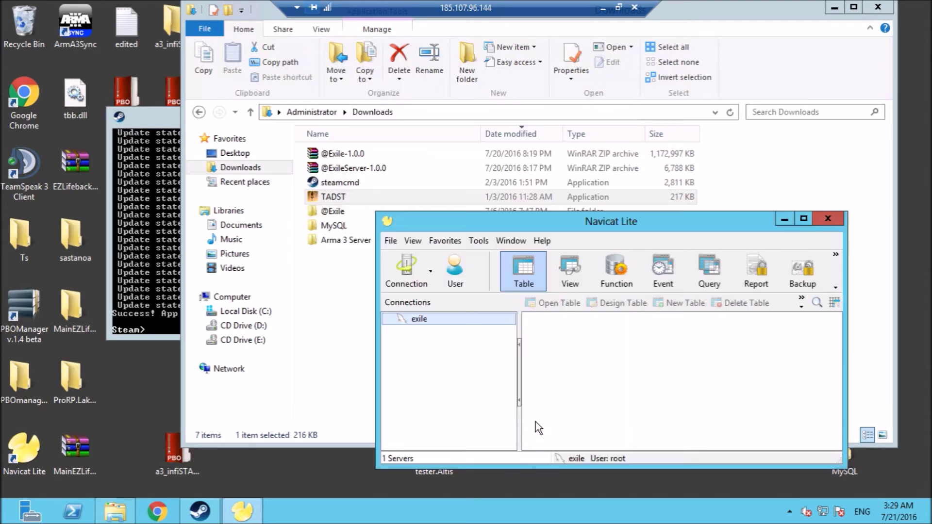
Open User management for the exile connection to list its six user accounts.
click(464, 284)
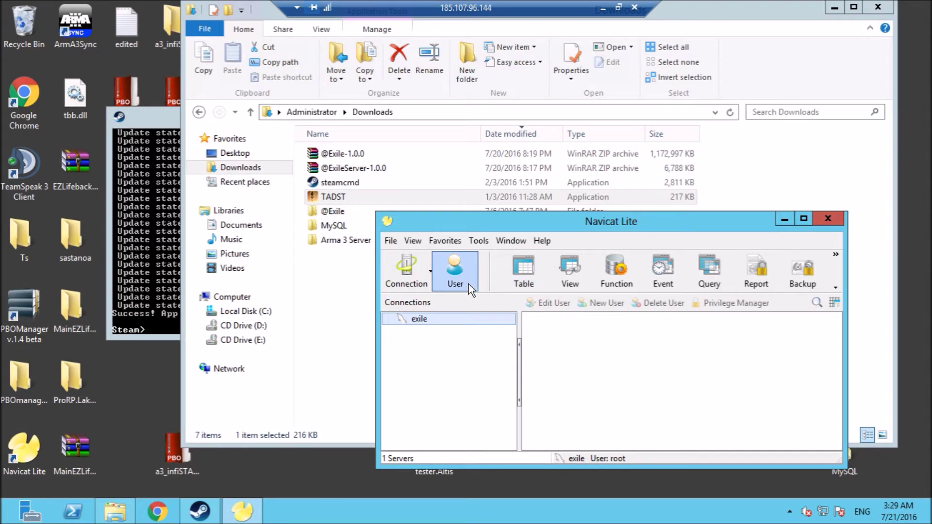
double_click(450, 321)
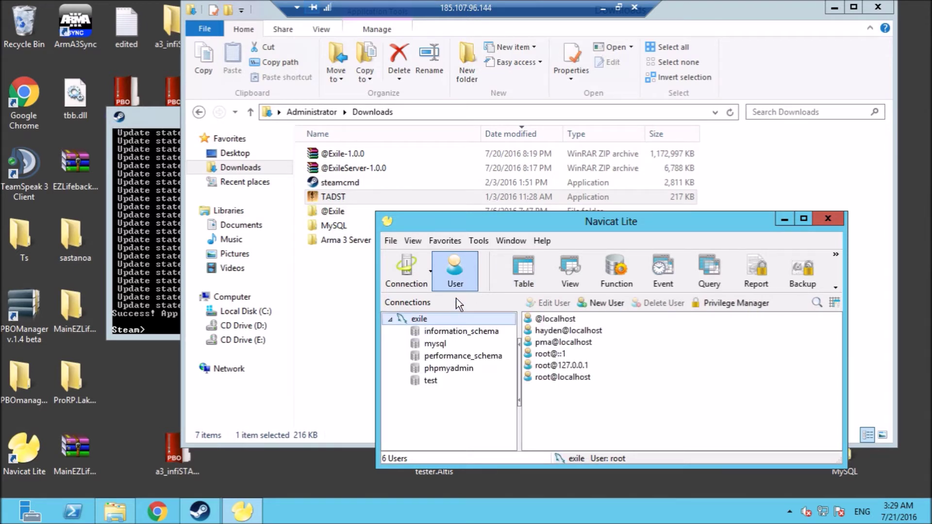
click(571, 331)
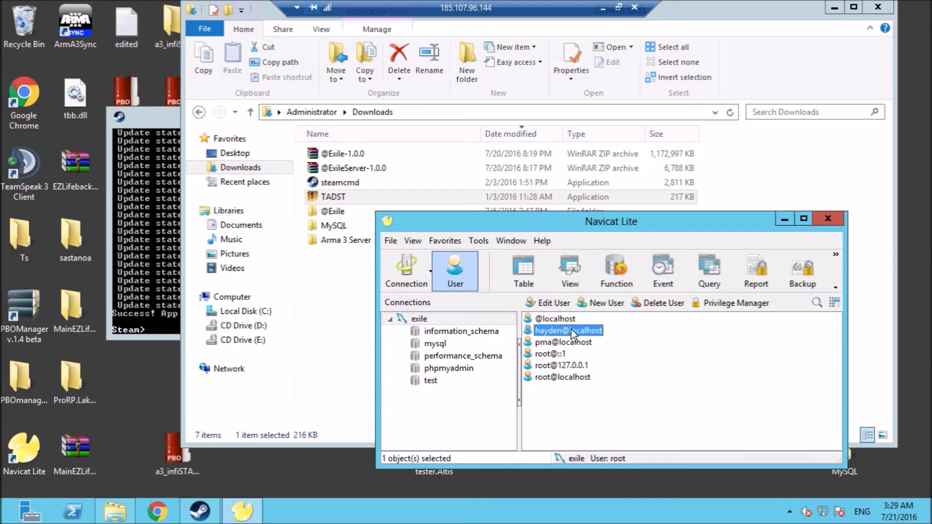
click(593, 304)
Fill in a new user's name, host localhost and both password fields, and try saving.
click(216, 163)
text(hayden)
key(Tab)
text(localhost)
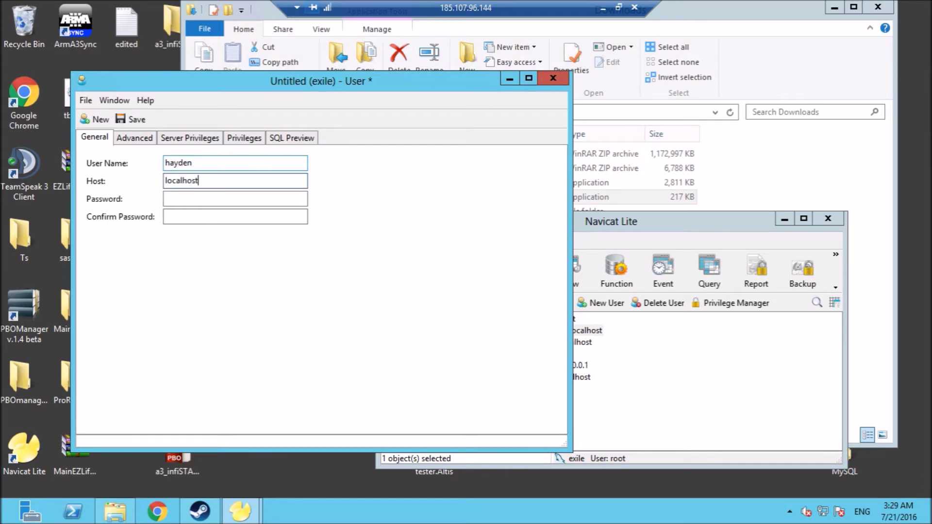
key(Tab)
text(********)
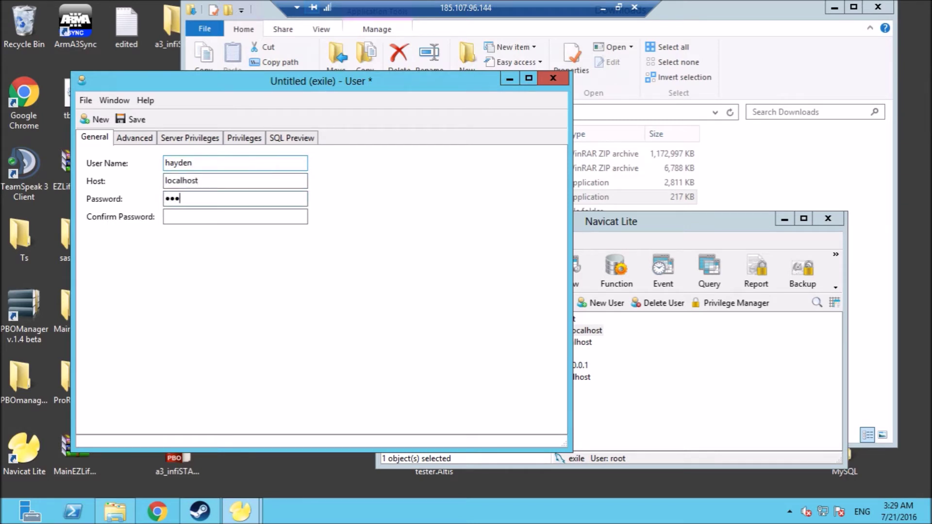
key(Tab)
text(******)
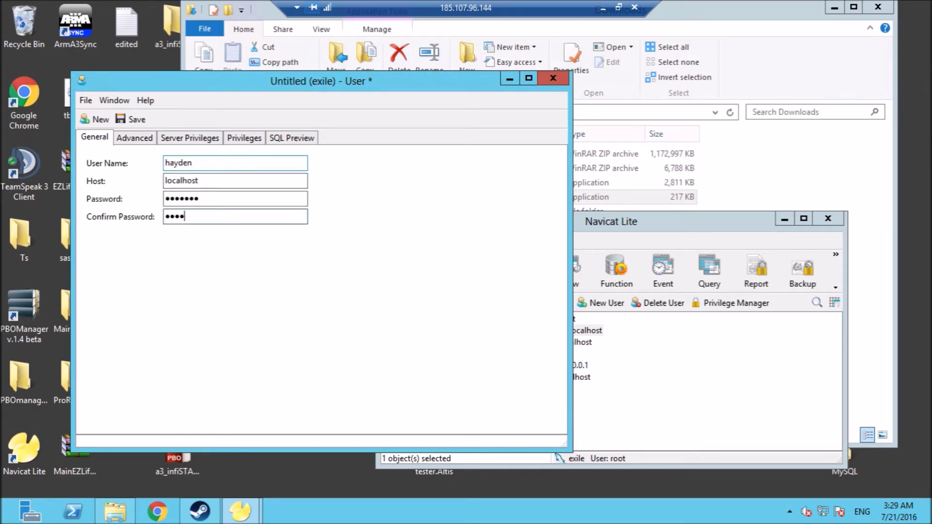
text(*)
key(ctrl+s)
Dismiss the password mismatch warnings and close the new user form without saving.
click(451, 274)
click(200, 135)
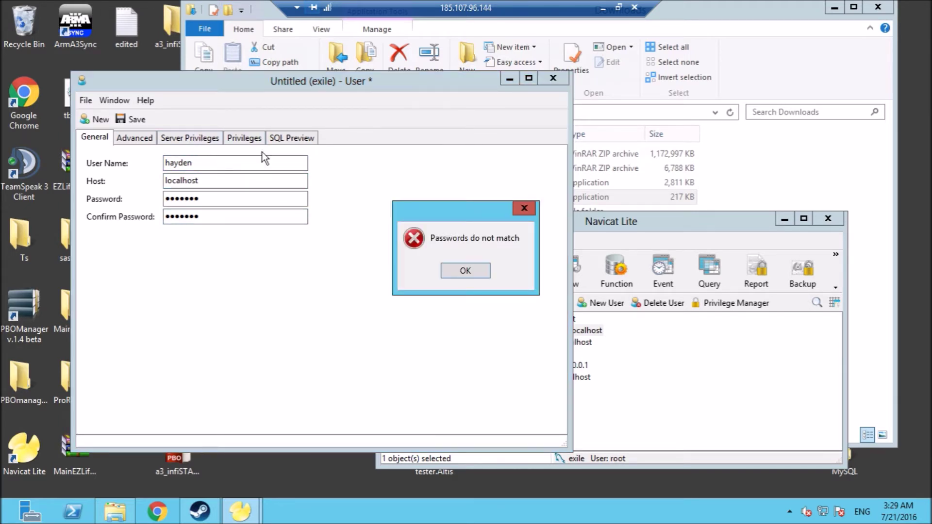
click(465, 273)
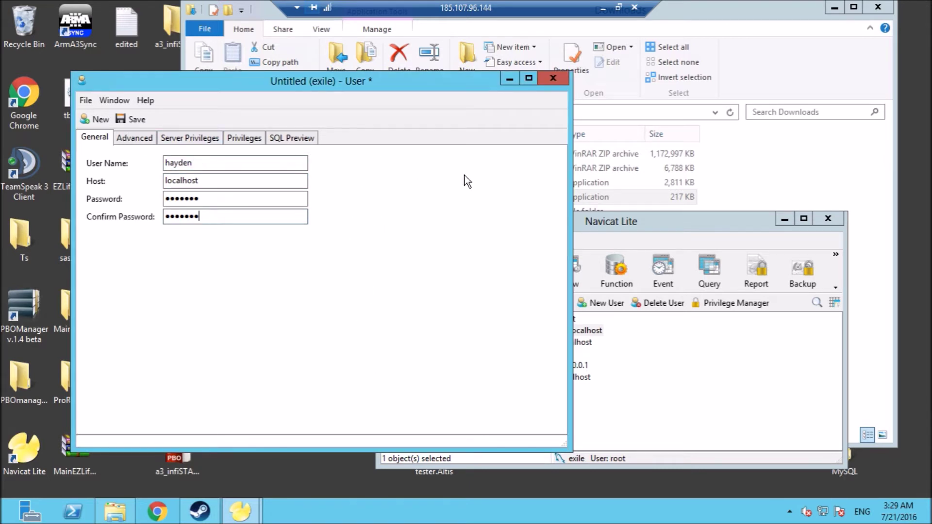
click(564, 79)
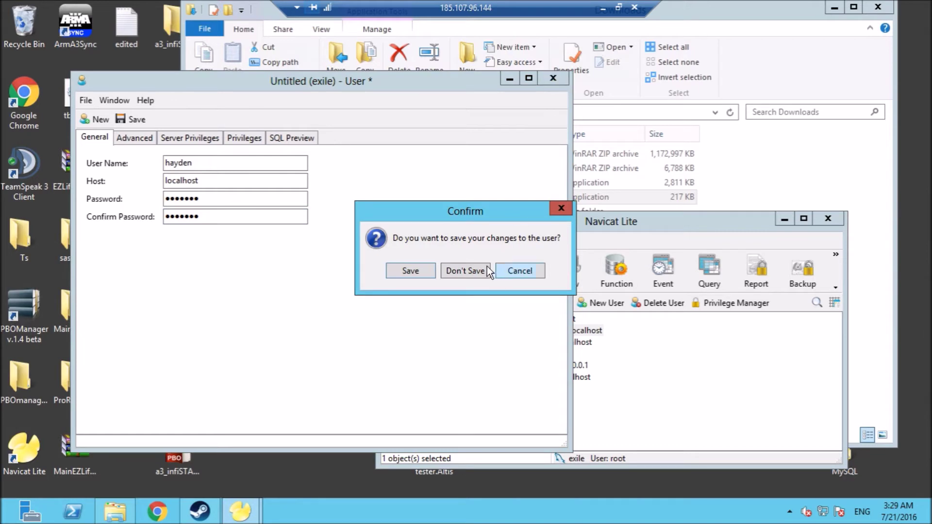
click(480, 270)
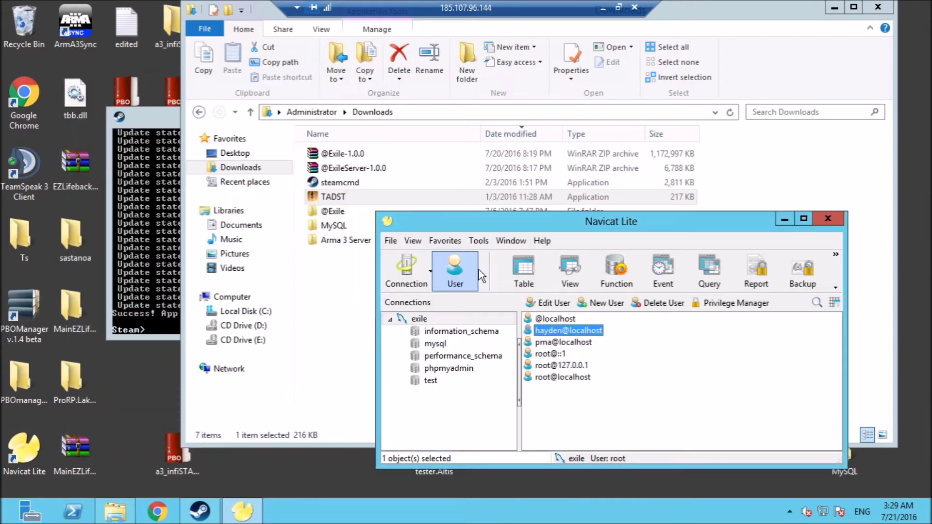
Create a database named exile on the exile connection with the default character set.
click(430, 319)
double_click(442, 319)
double_click(442, 319)
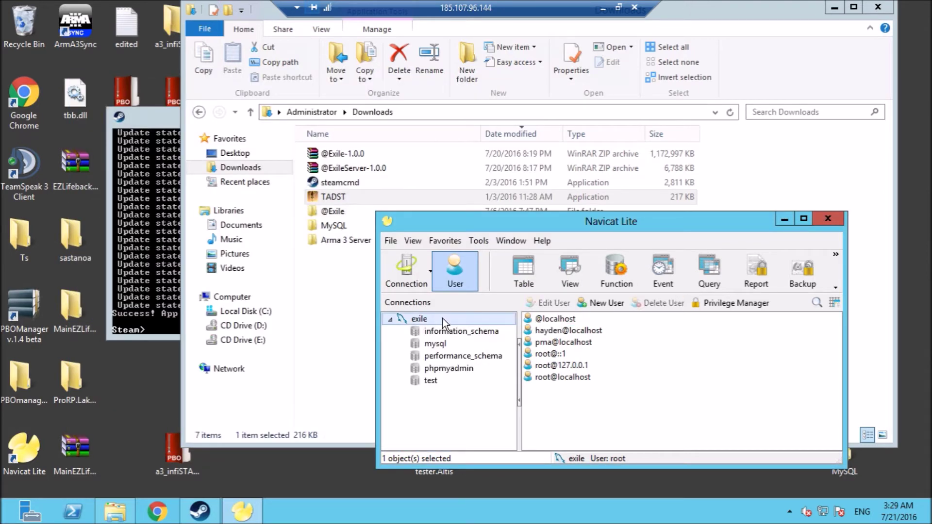
right_click(442, 318)
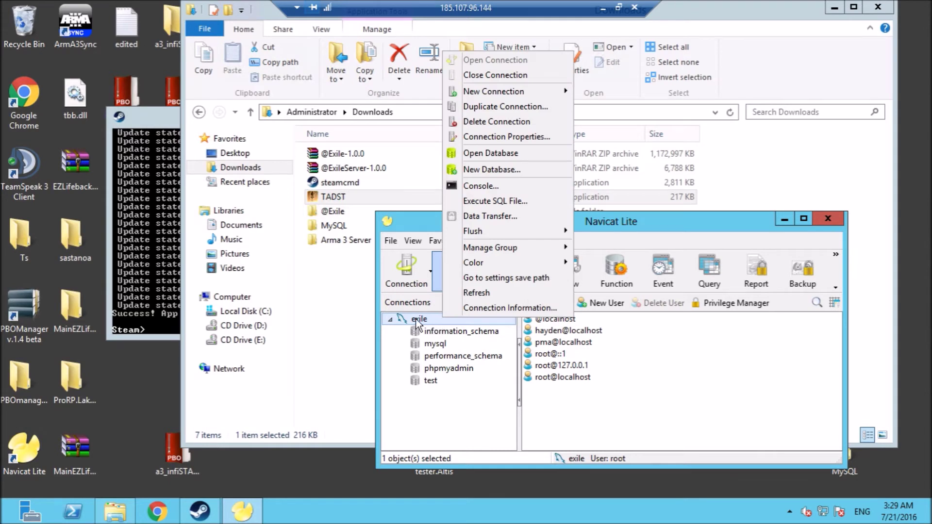
click(477, 169)
text(exile)
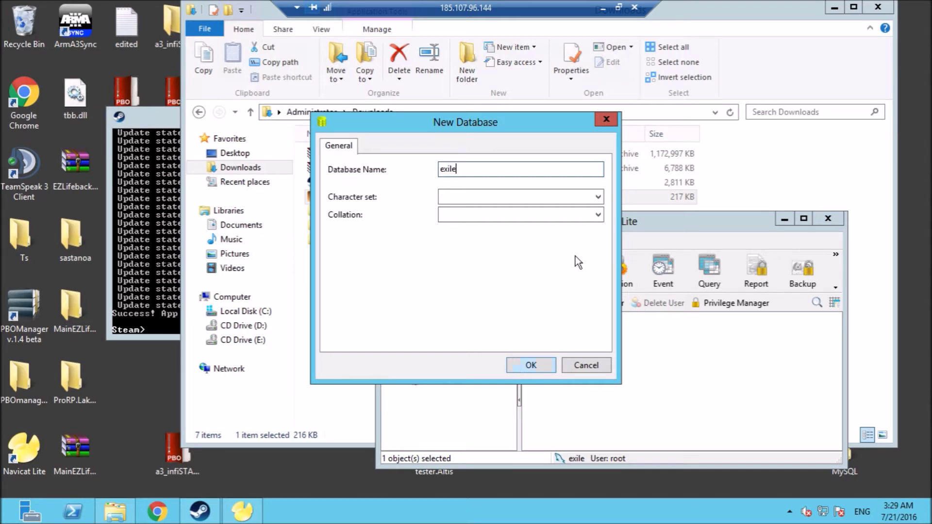
click(598, 196)
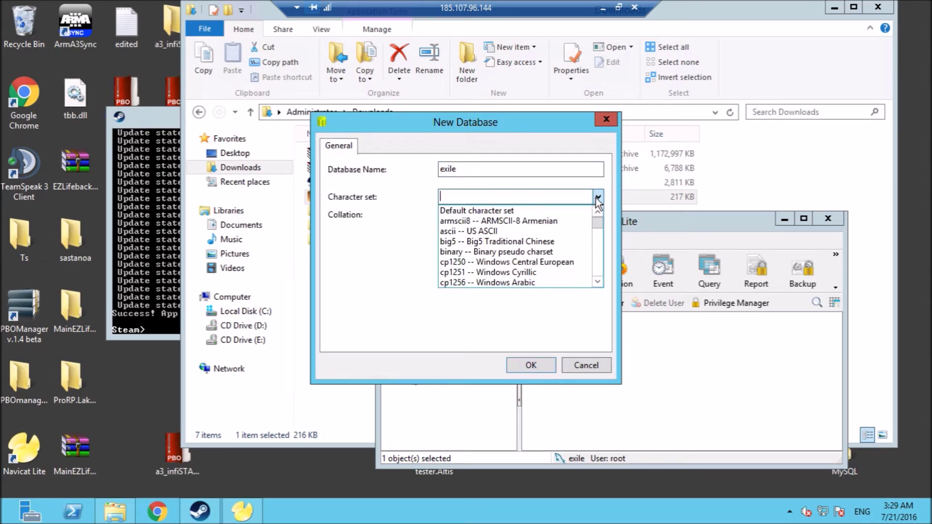
click(566, 210)
click(537, 367)
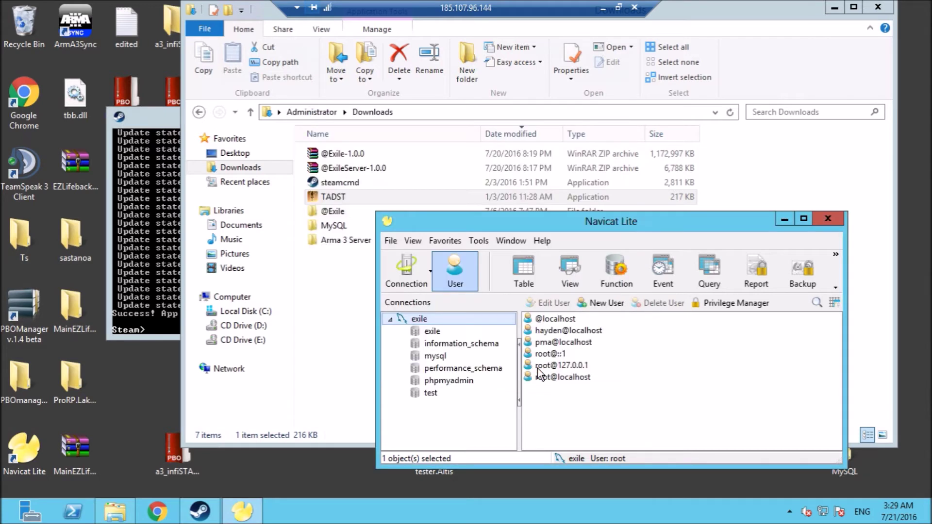
Run Downloads\MySQL\exile.sql against the exile database, completing 19 queries with 0 errors.
double_click(468, 333)
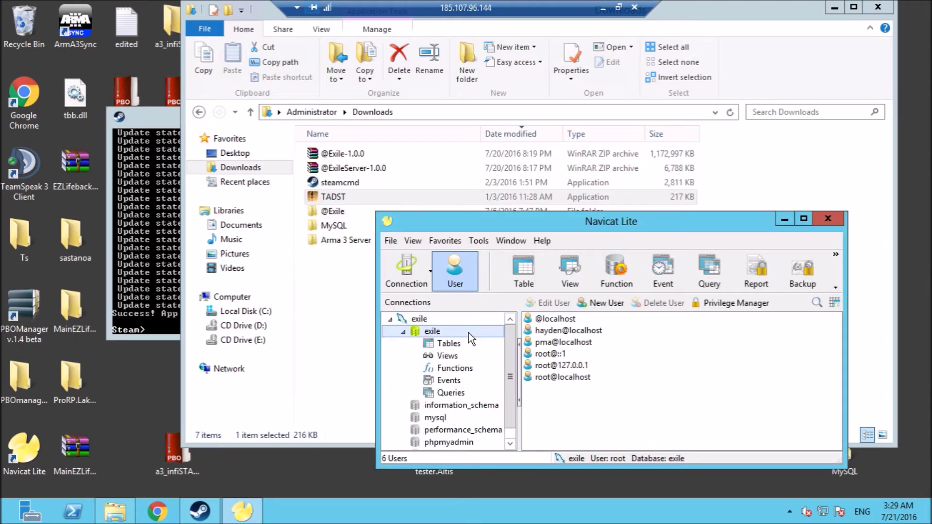
right_click(455, 333)
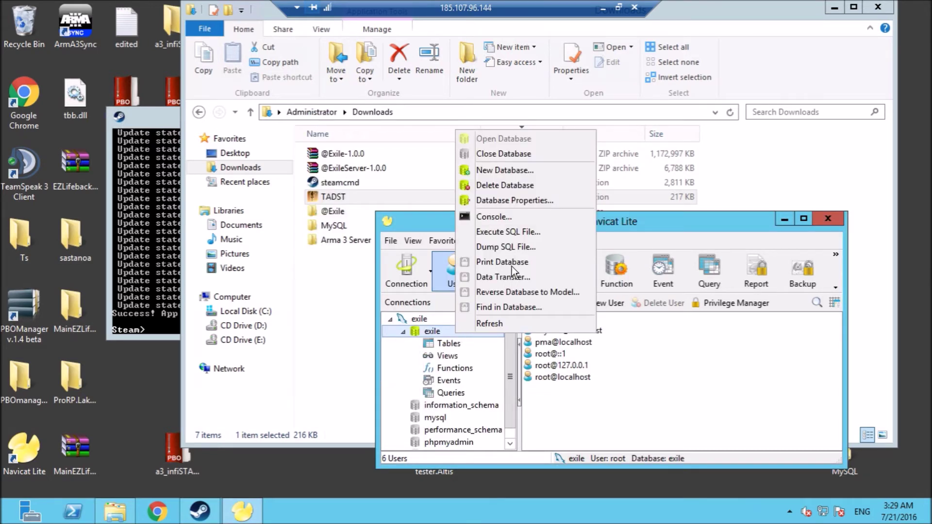
click(508, 233)
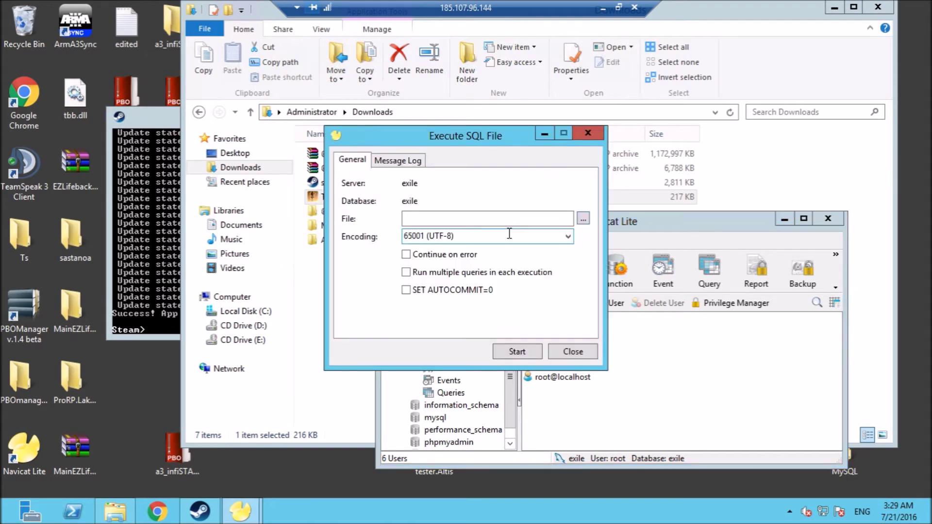
click(583, 219)
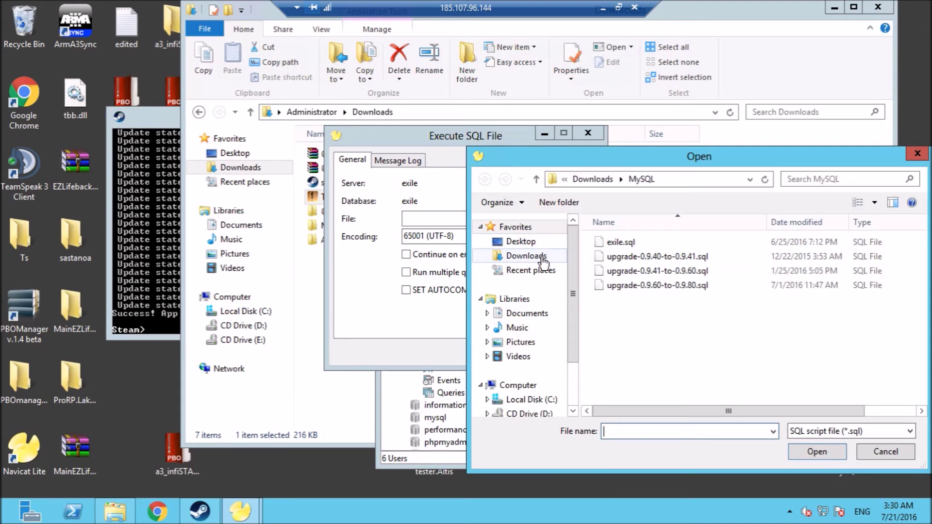
click(543, 262)
click(633, 271)
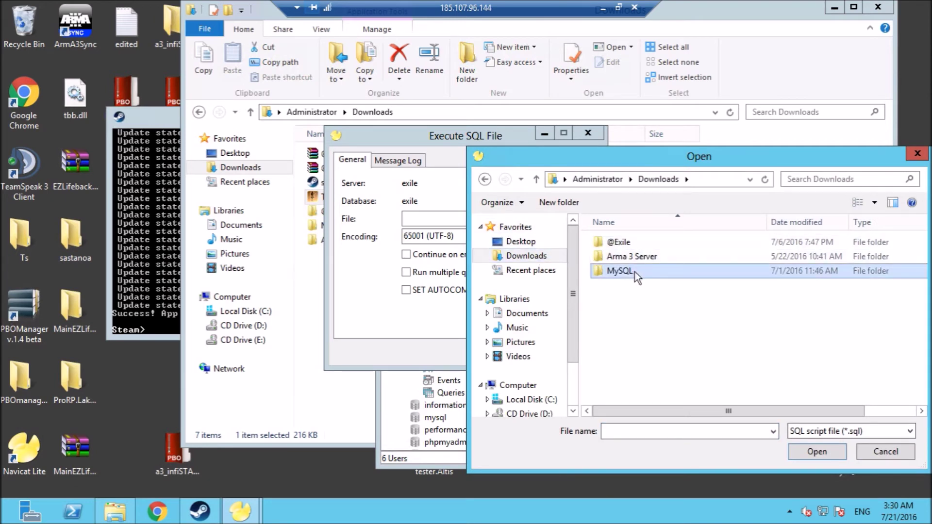
double_click(635, 272)
click(621, 243)
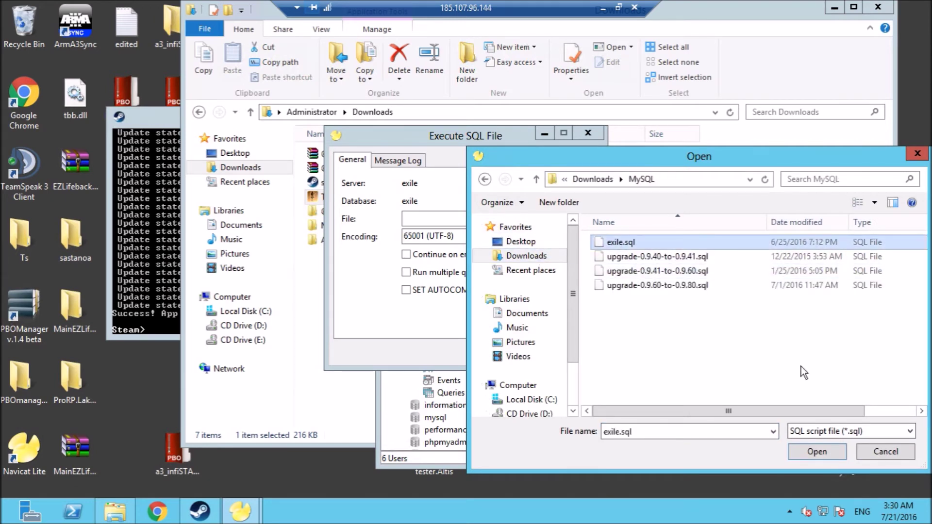
click(804, 451)
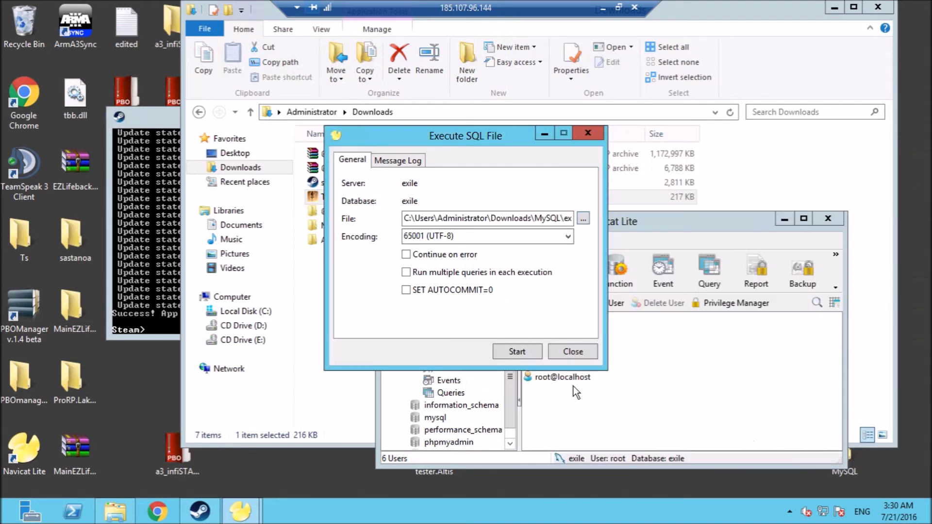
click(516, 353)
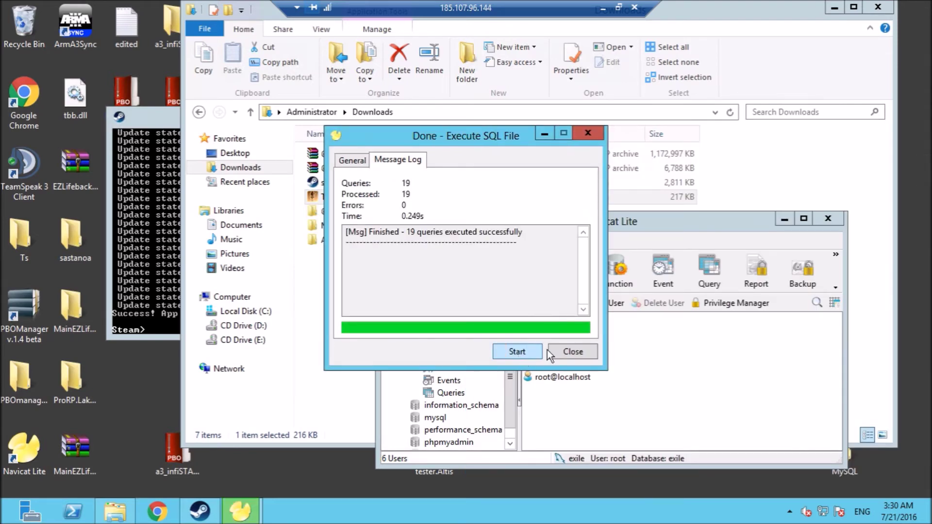
click(574, 352)
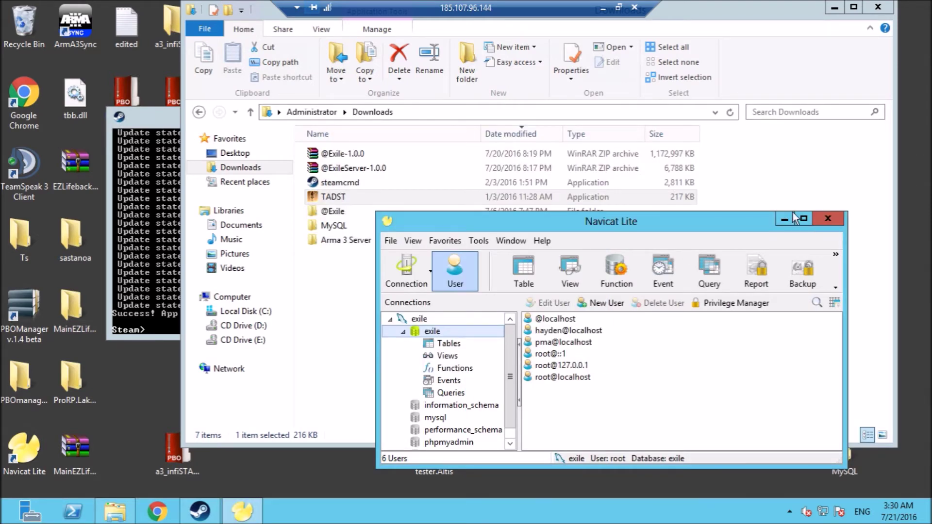
Refresh the exile database, check its 9 imported tables, and close Navicat Lite.
right_click(427, 331)
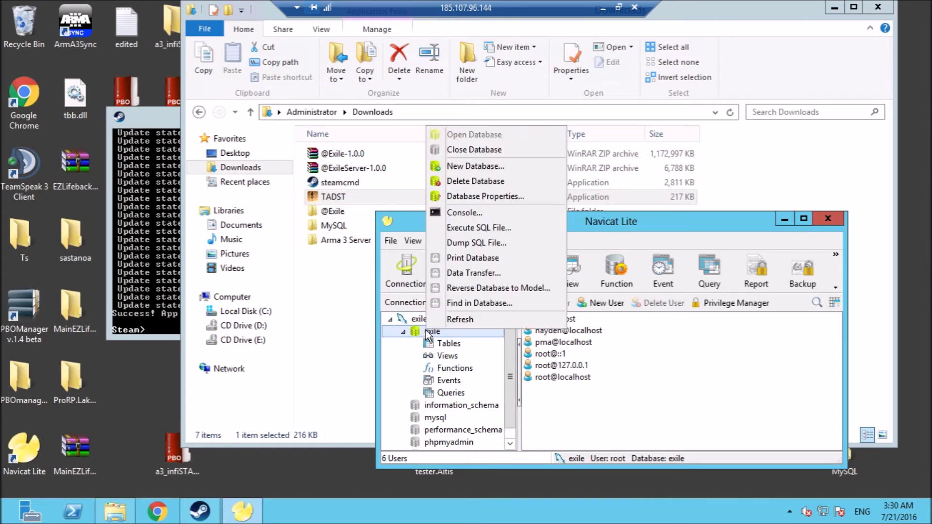
click(465, 320)
double_click(446, 343)
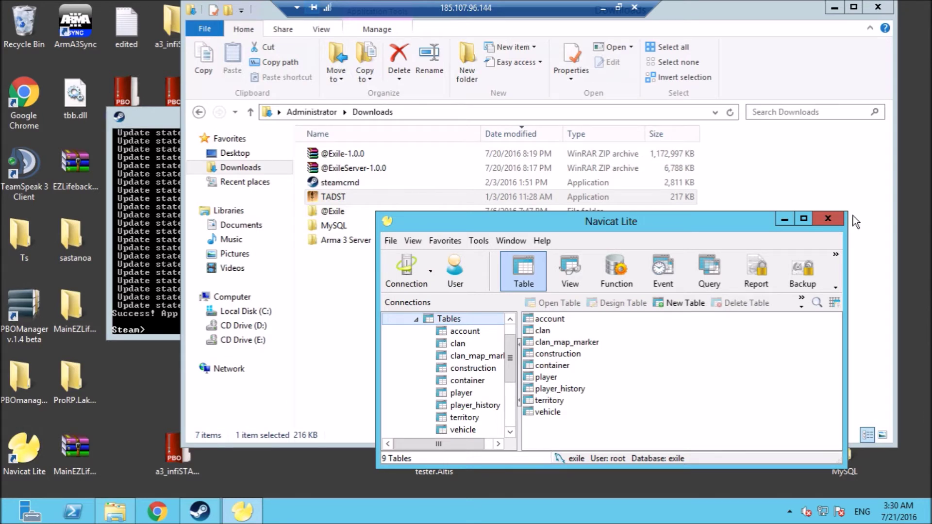
click(837, 219)
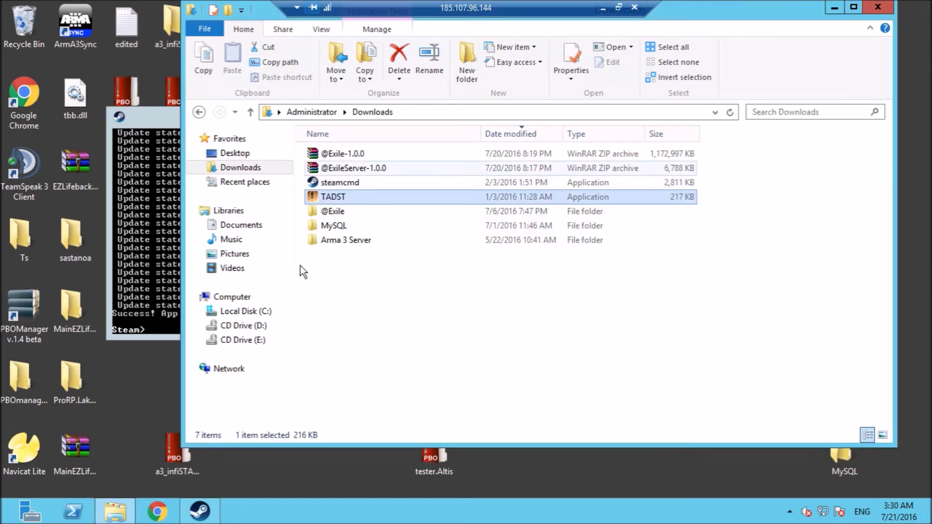
Browse to C:\newexile\steamapps\common\Arma 3 Server, showing its 39 items.
click(222, 312)
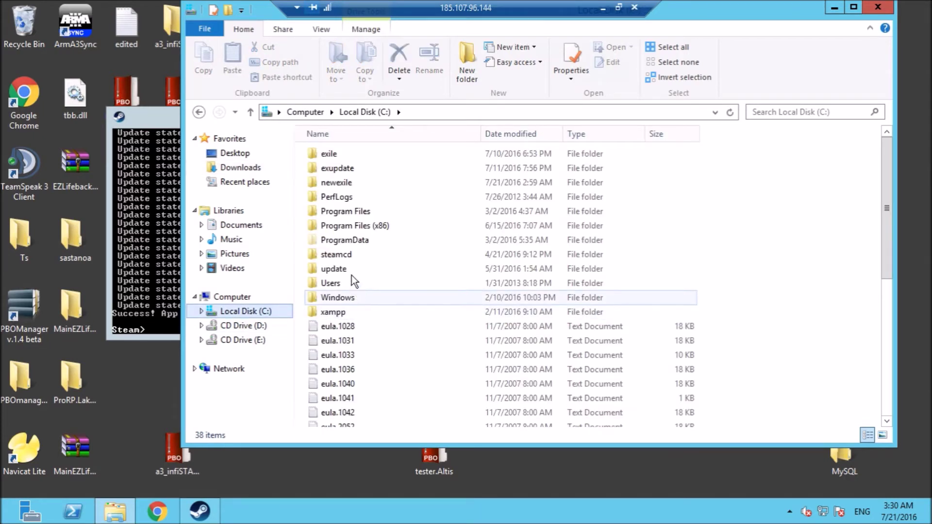
double_click(336, 181)
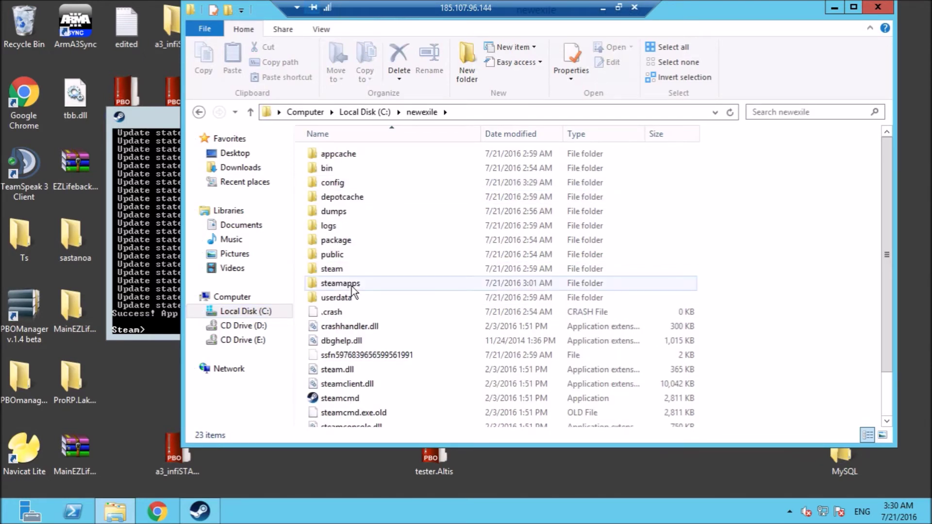
double_click(351, 285)
double_click(338, 157)
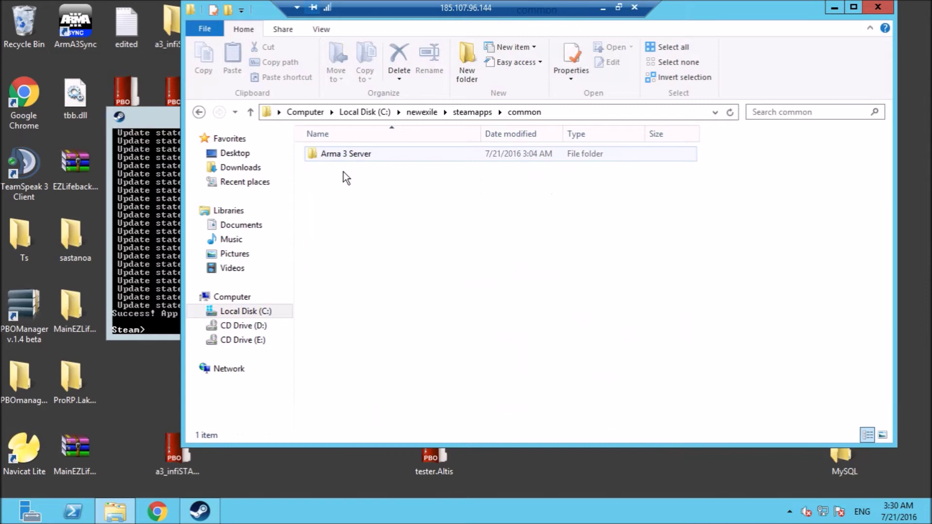
click(345, 155)
double_click(344, 155)
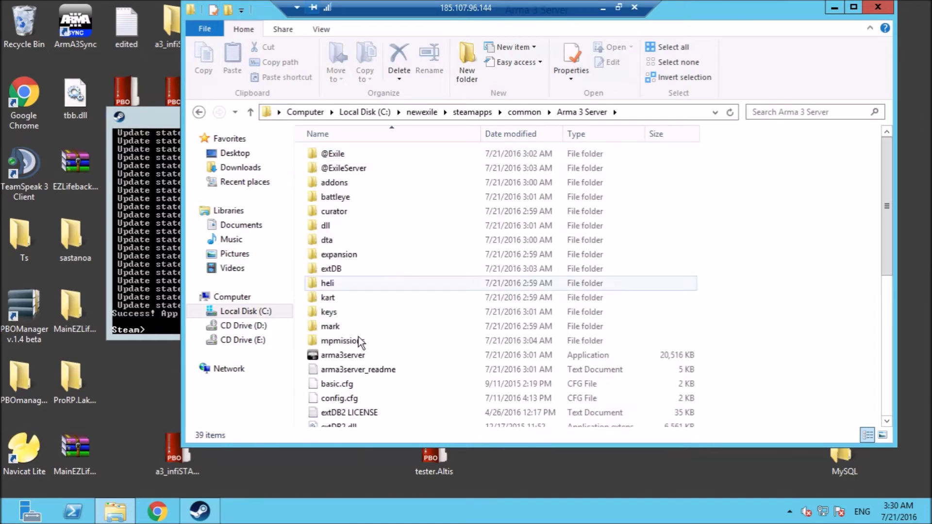
click(888, 379)
Launch TADST and name the server 'iHaze Altis Exile'.
click(336, 365)
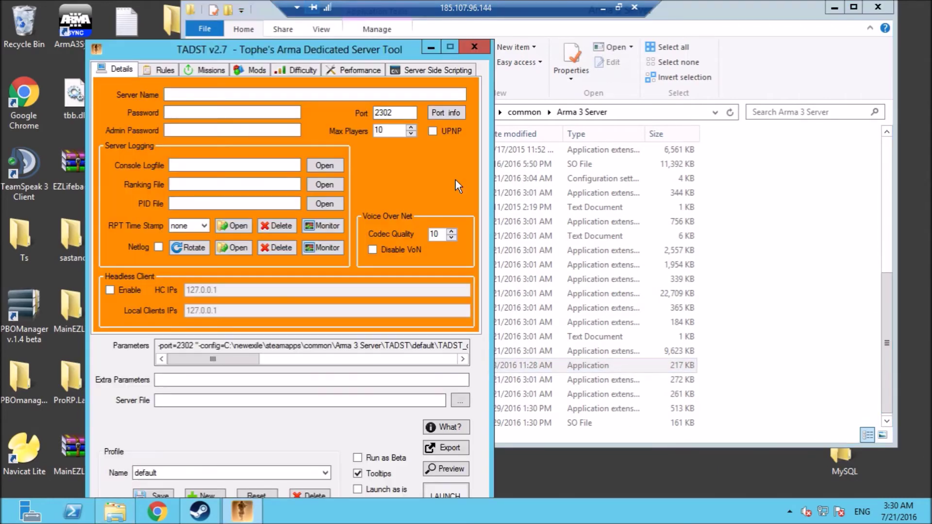
click(220, 94)
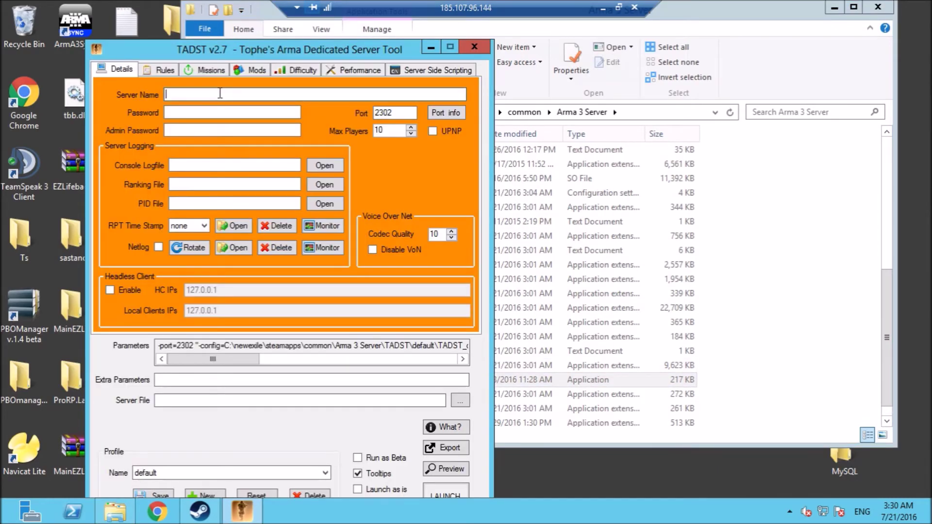
text(iHaze Altis Exile)
click(217, 72)
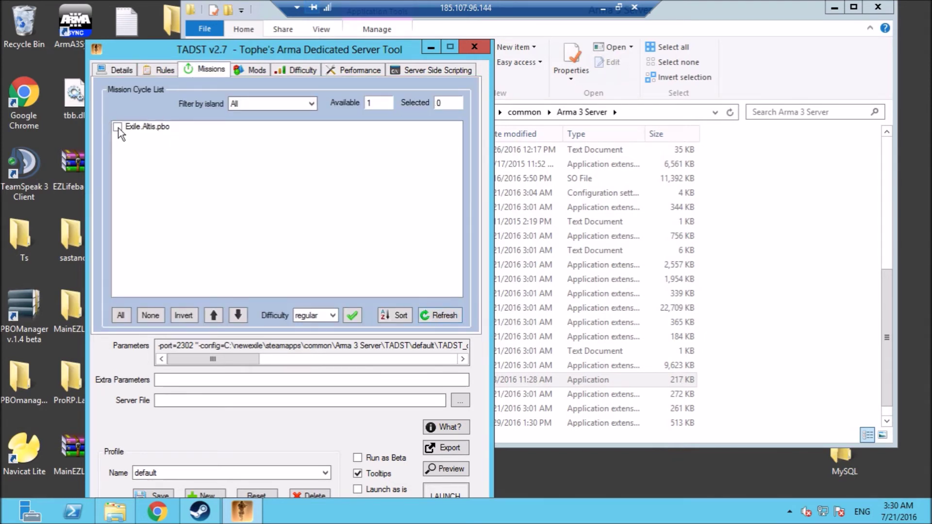
click(117, 127)
click(253, 70)
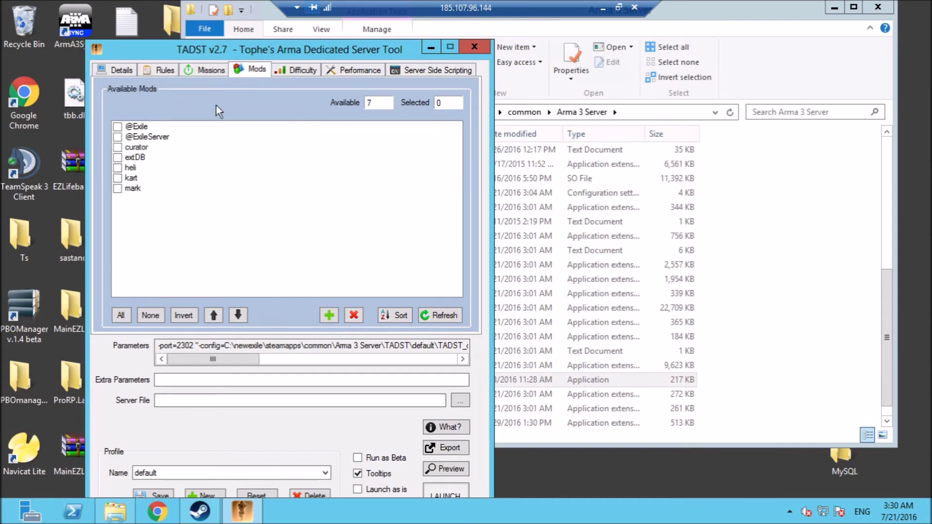
click(117, 127)
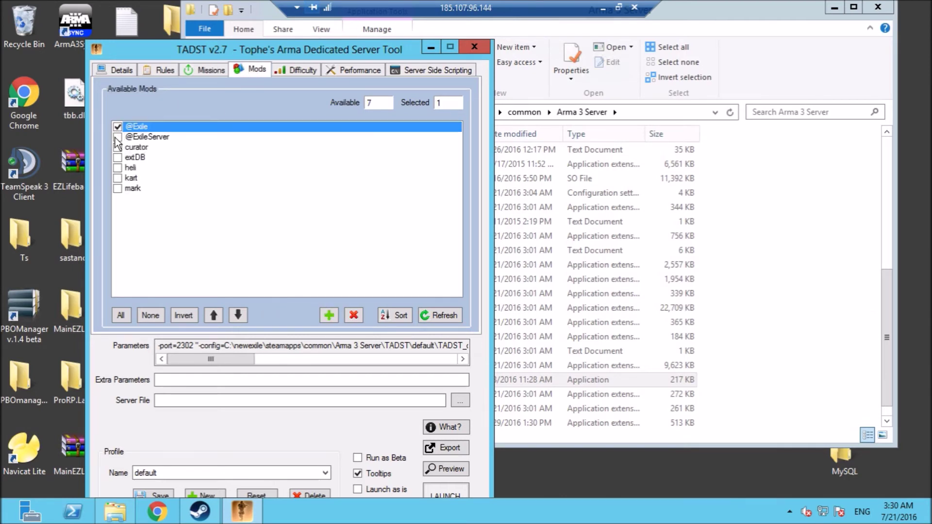
click(117, 137)
Set Max Players to 100 and turn on Persistent Battlefield.
click(115, 68)
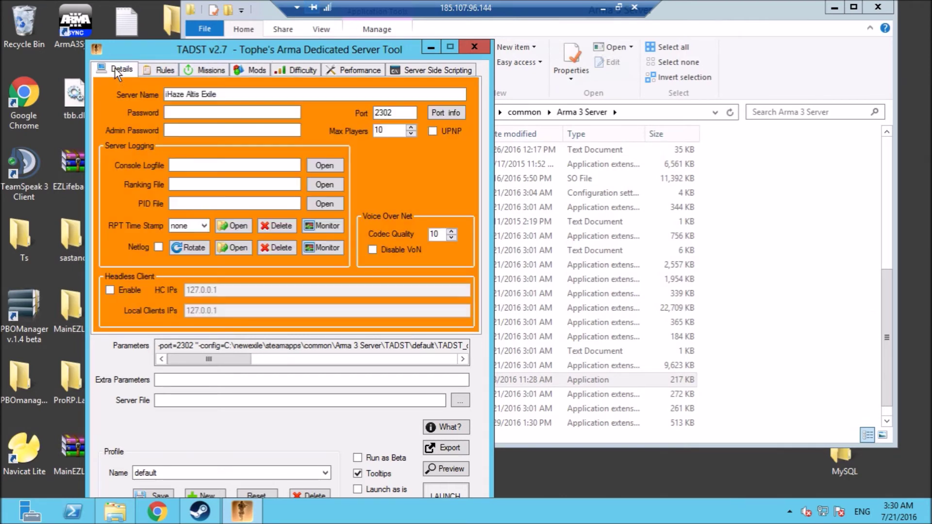
click(388, 131)
text(0)
click(151, 67)
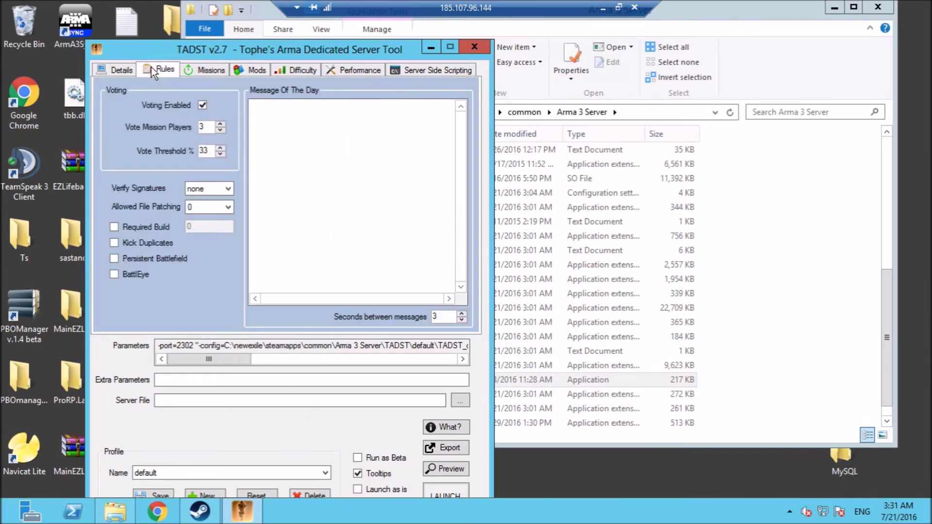
click(115, 259)
click(111, 71)
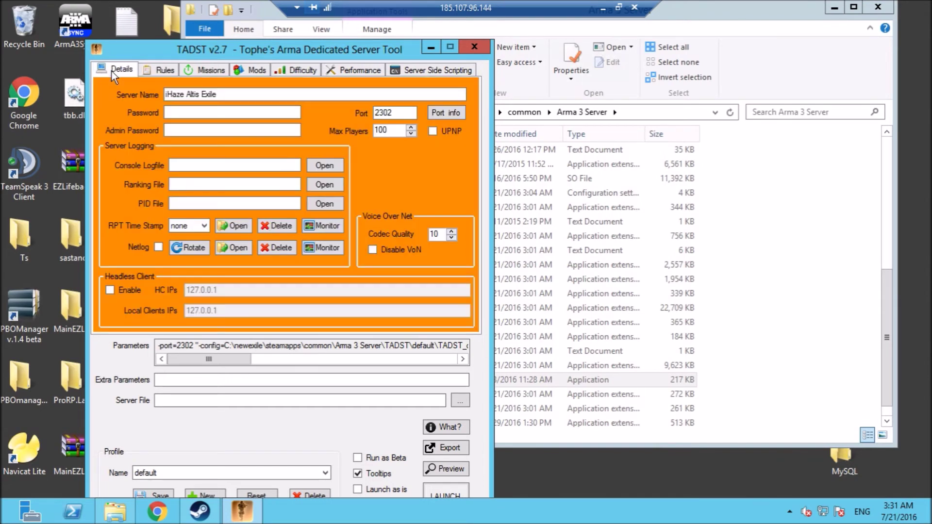
Launch the server, choosing arma3server.exe as the server executable.
click(443, 490)
click(545, 305)
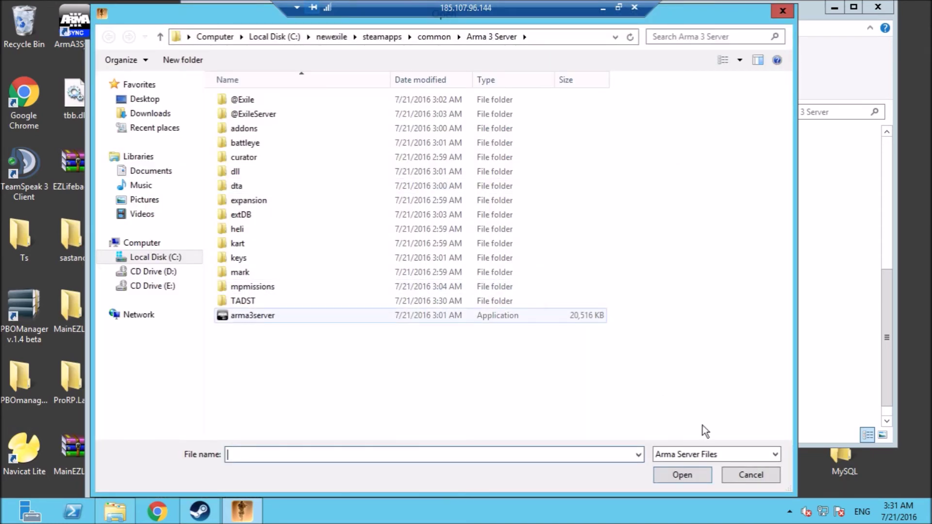
click(682, 475)
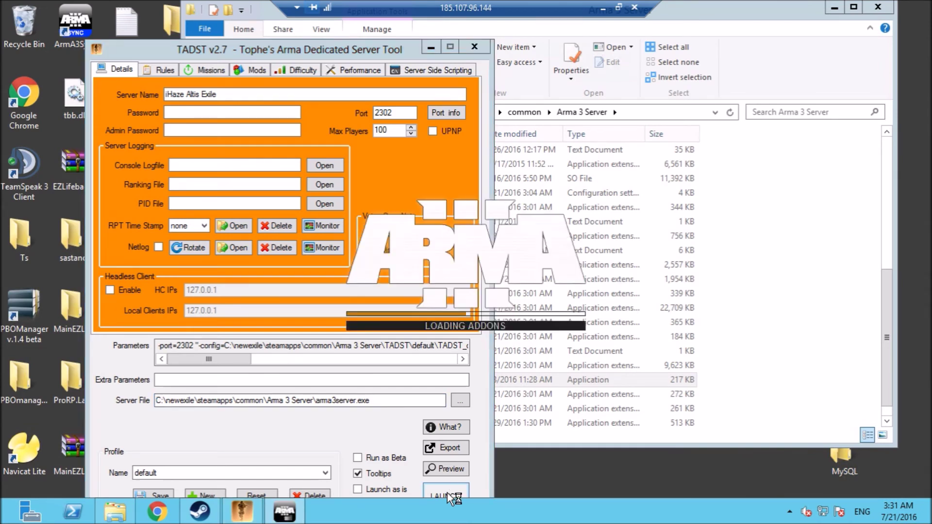
click(602, 8)
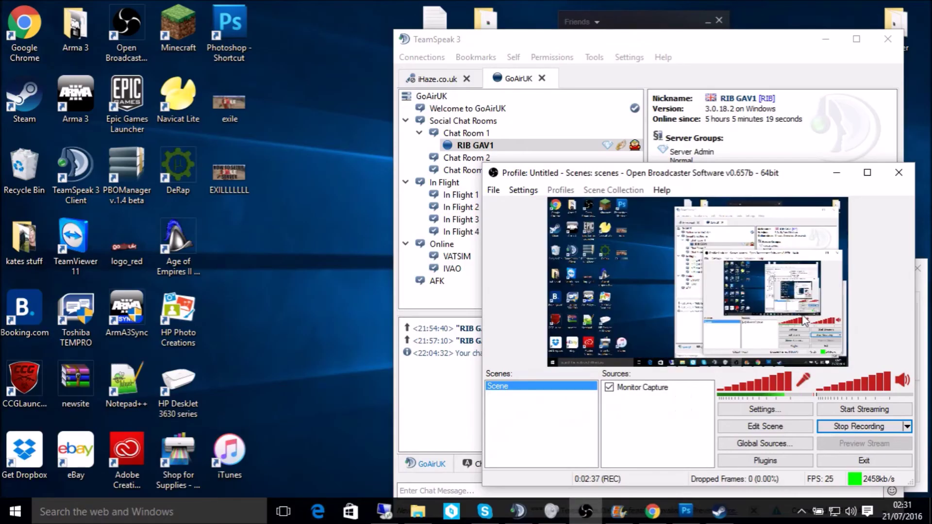
Launch Arma 3 from Steam's tray menu, then return to the remote server desktop.
click(801, 511)
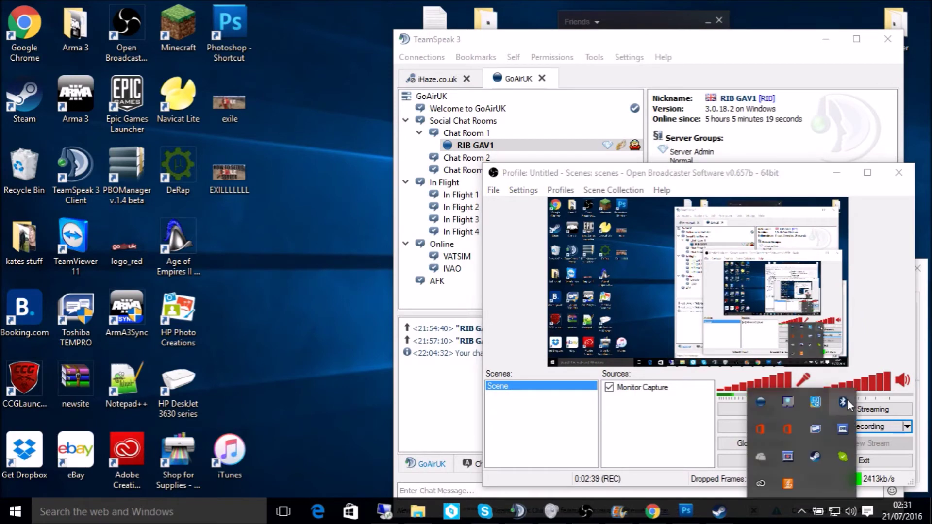
right_click(809, 457)
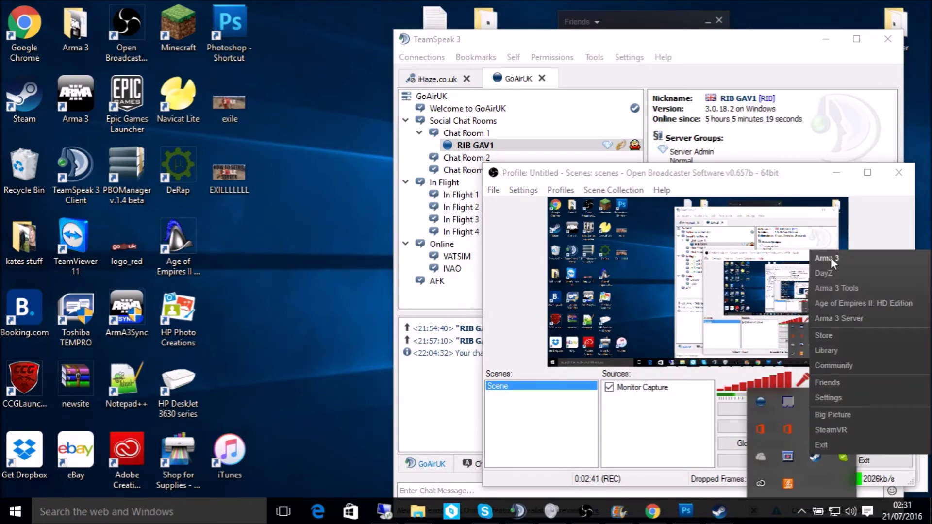
click(831, 257)
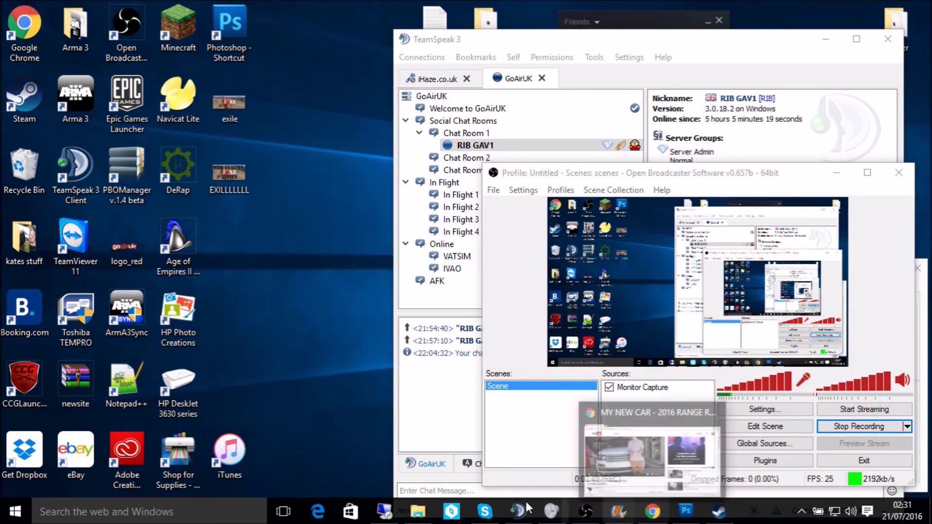
click(398, 519)
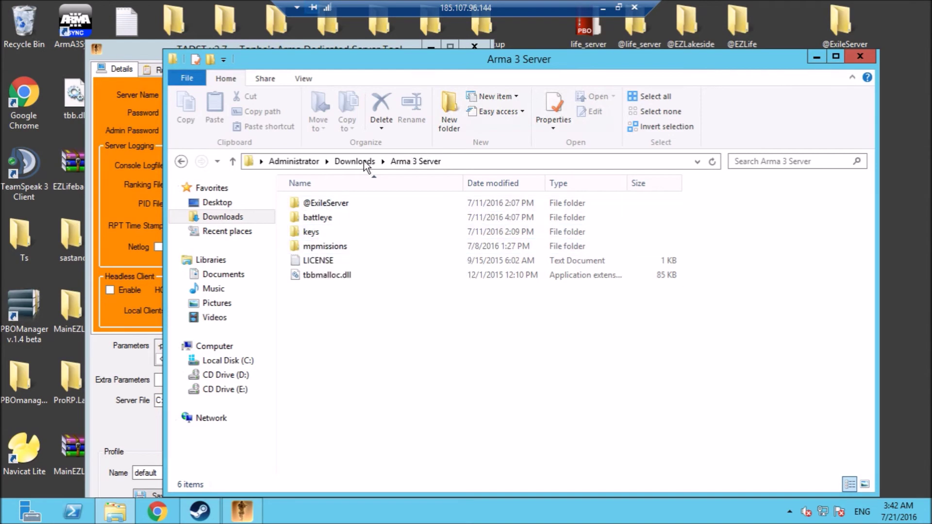
Copy tbbmalloc.dll from the downloaded Arma 3 Server folder in Downloads.
click(363, 162)
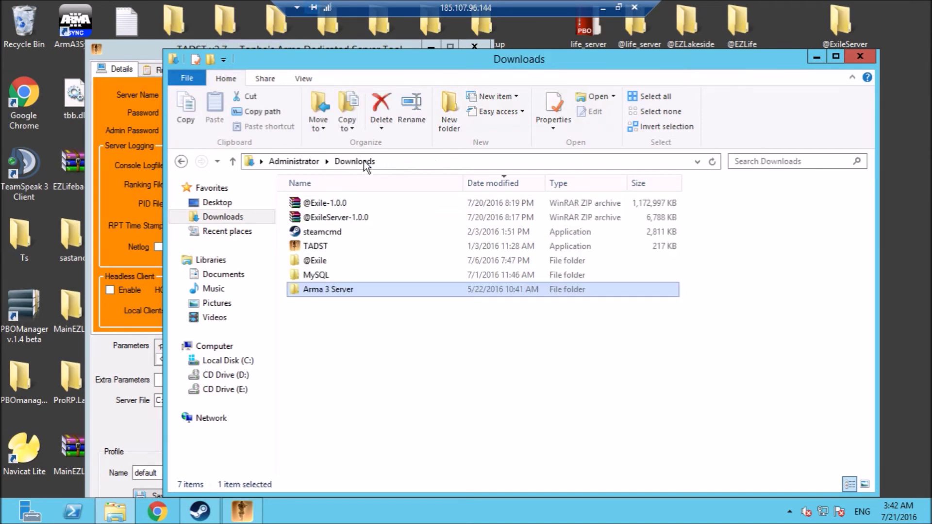
double_click(313, 291)
click(322, 278)
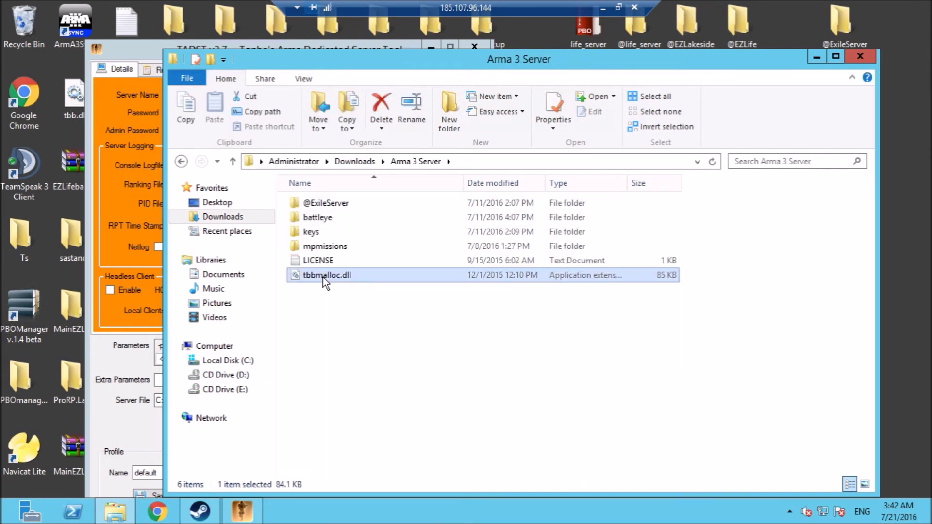
right_click(322, 278)
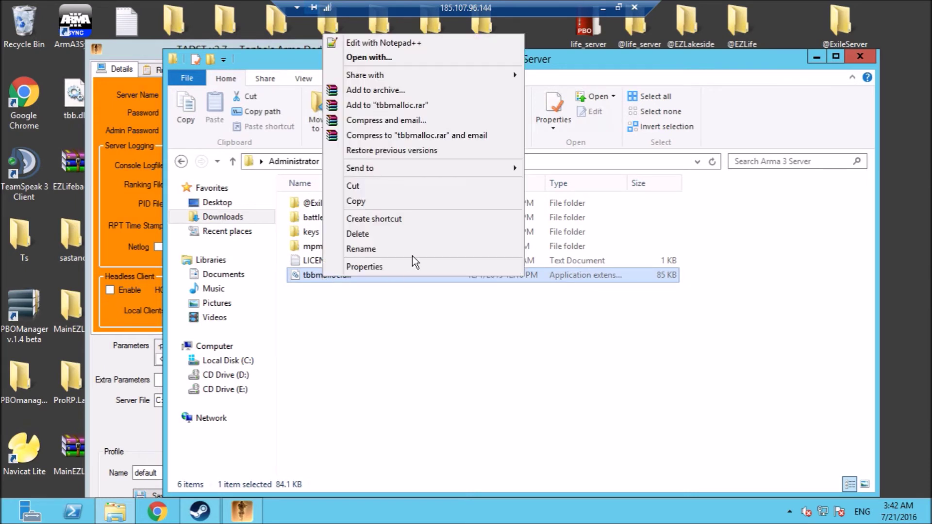
click(393, 202)
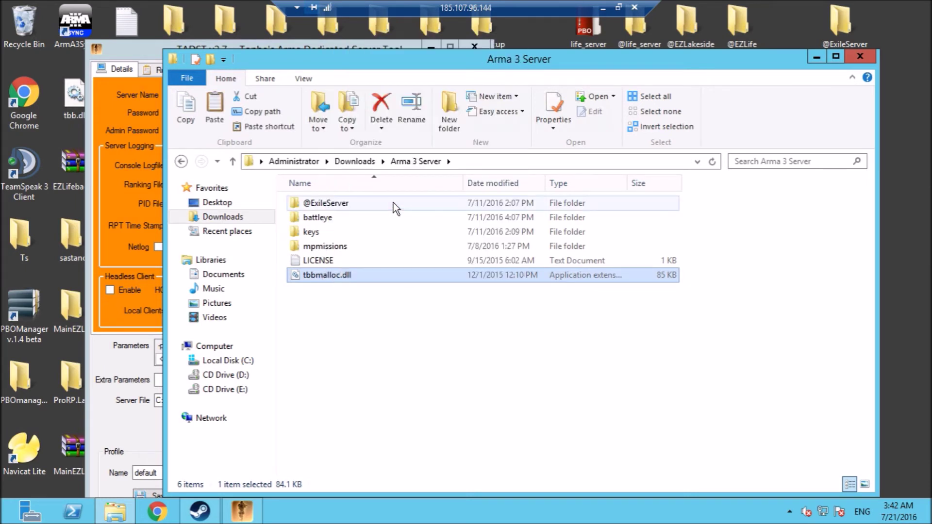
Paste tbbmalloc.dll into C:\newexile\steamapps\common\Arma 3 Server, then return to TADST.
click(237, 361)
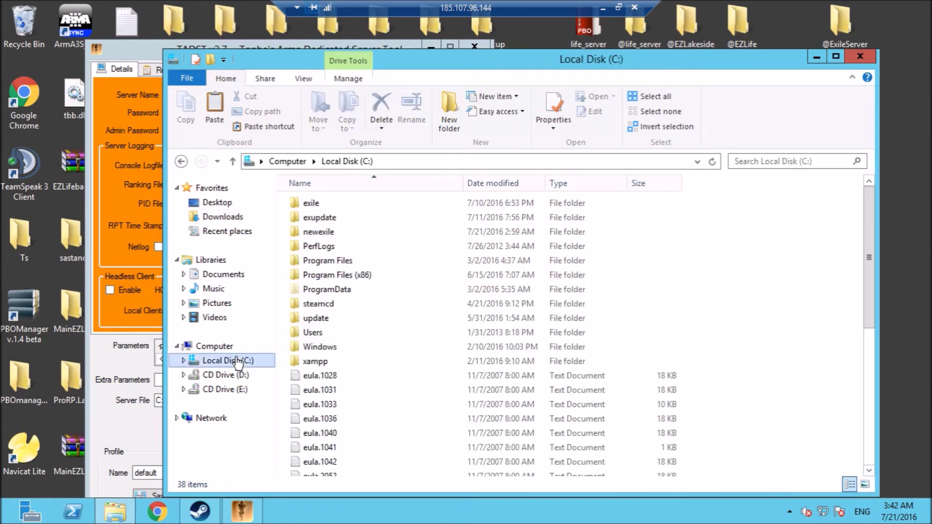
double_click(316, 232)
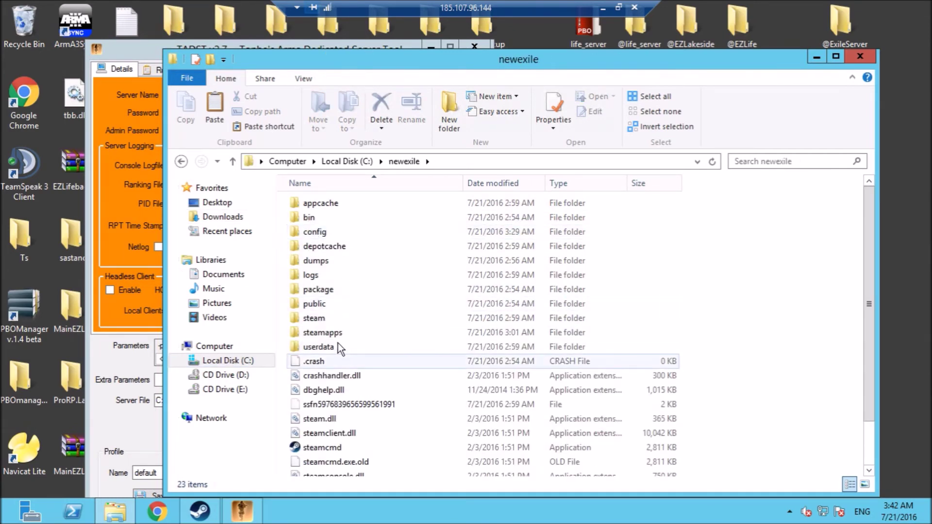
double_click(333, 335)
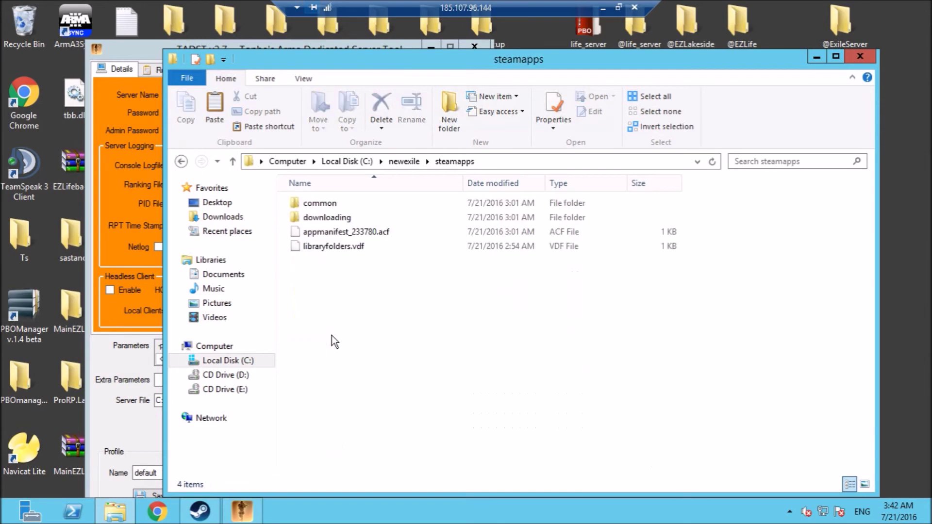
double_click(321, 203)
double_click(322, 204)
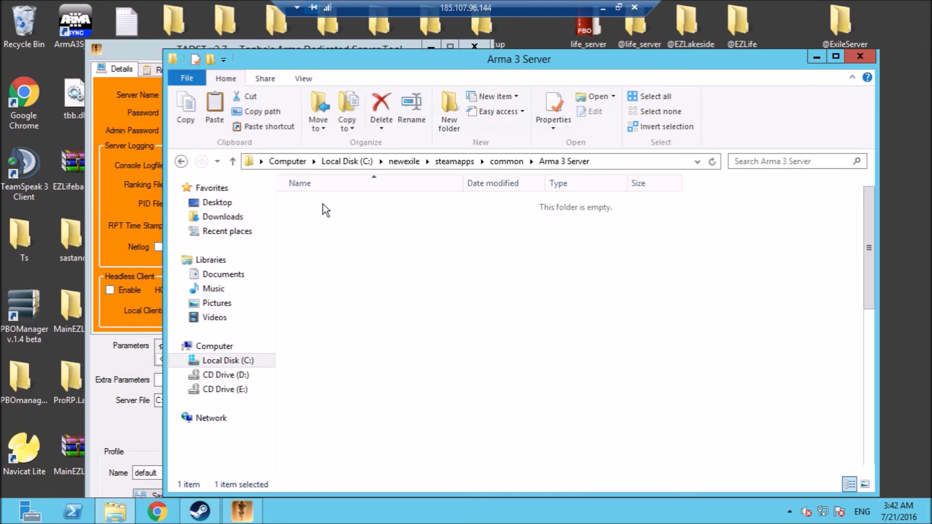
click(869, 391)
right_click(759, 324)
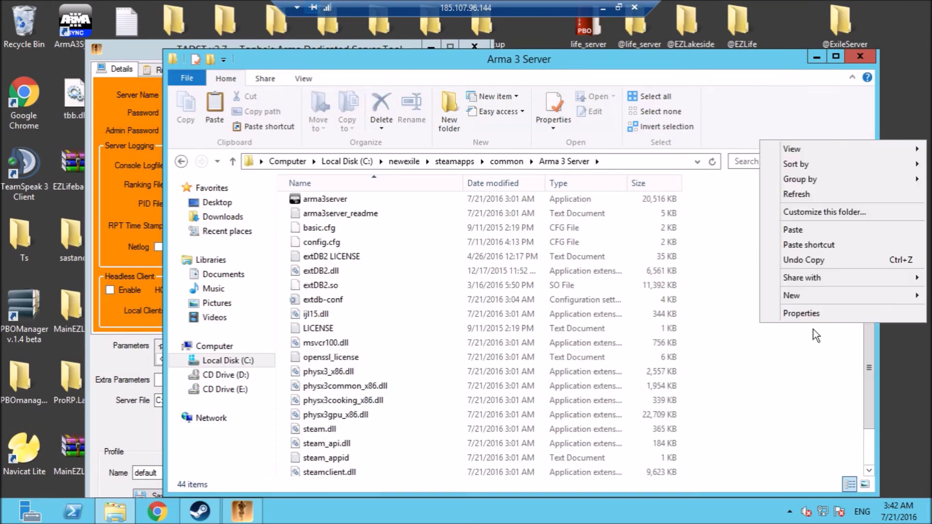
click(810, 231)
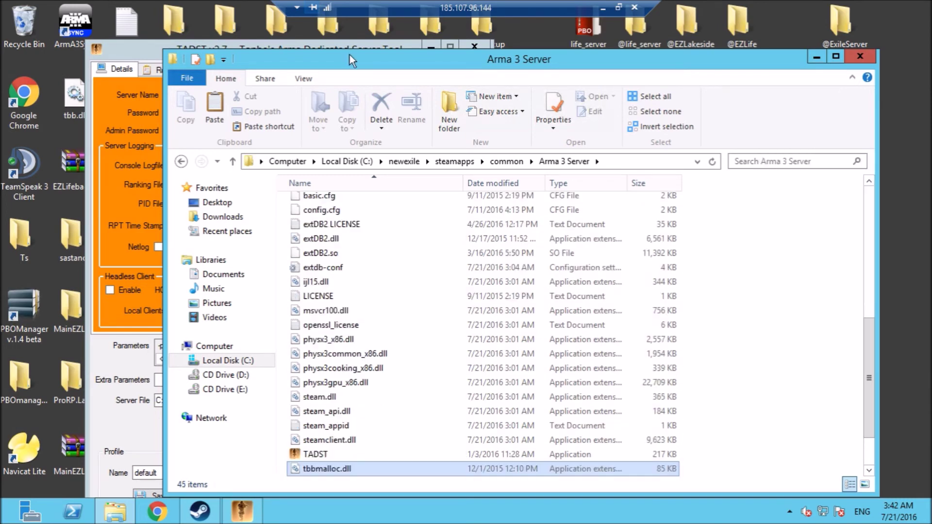
click(146, 46)
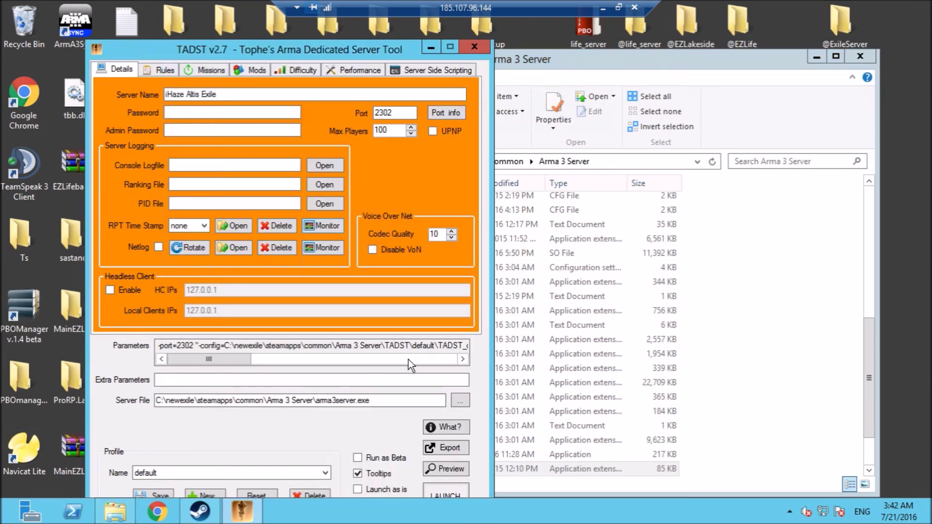
Launch the Exile dedicated server from TADST and check the local Arma 3 server browser.
click(435, 490)
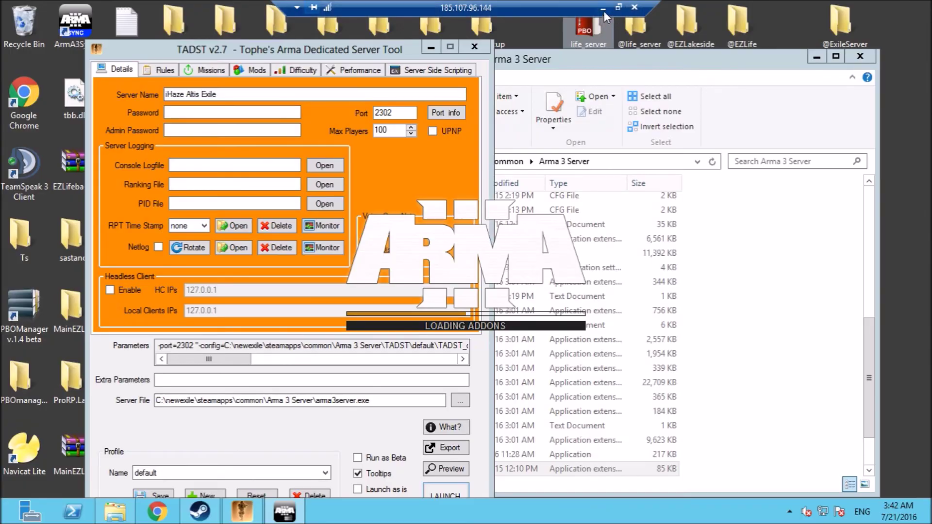
click(603, 10)
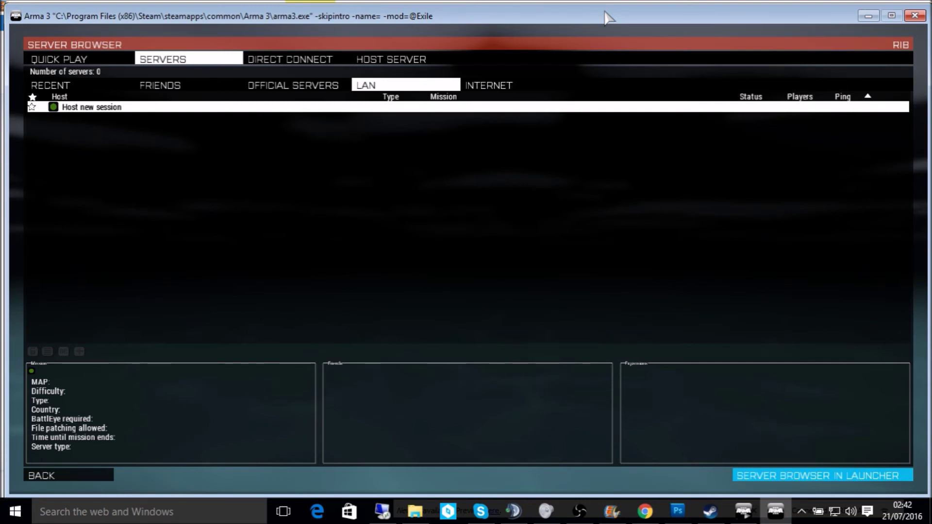
key(alt+Tab)
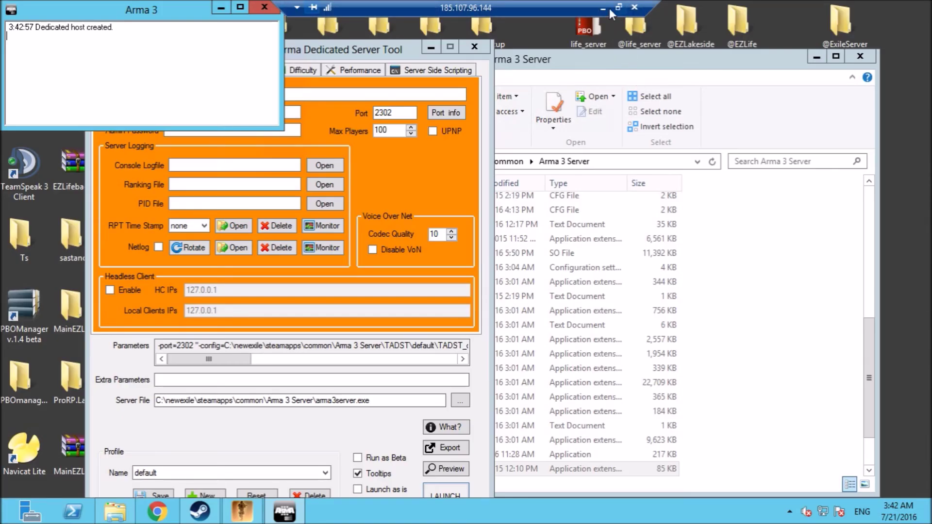
click(602, 7)
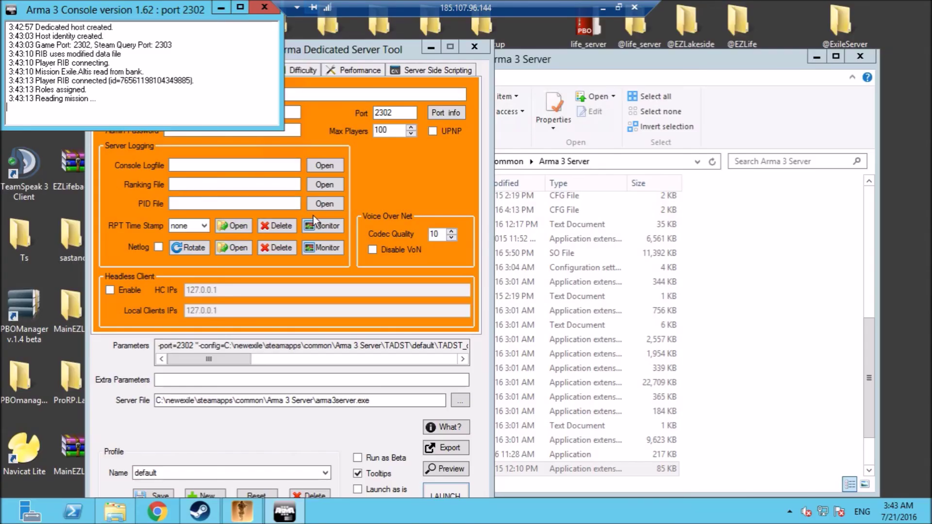
Watch the TADST Monitor log while the local client loads Exile Altis, until the server reports running.
click(308, 226)
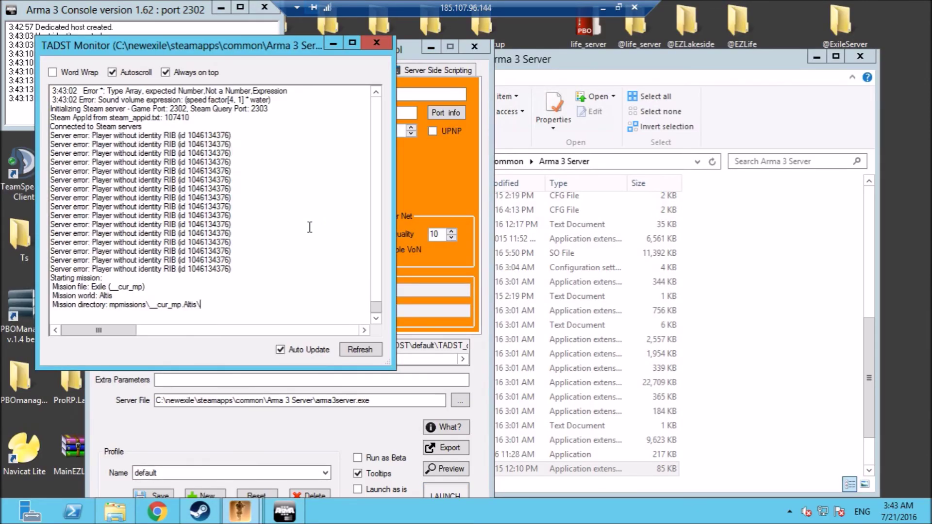
click(605, 8)
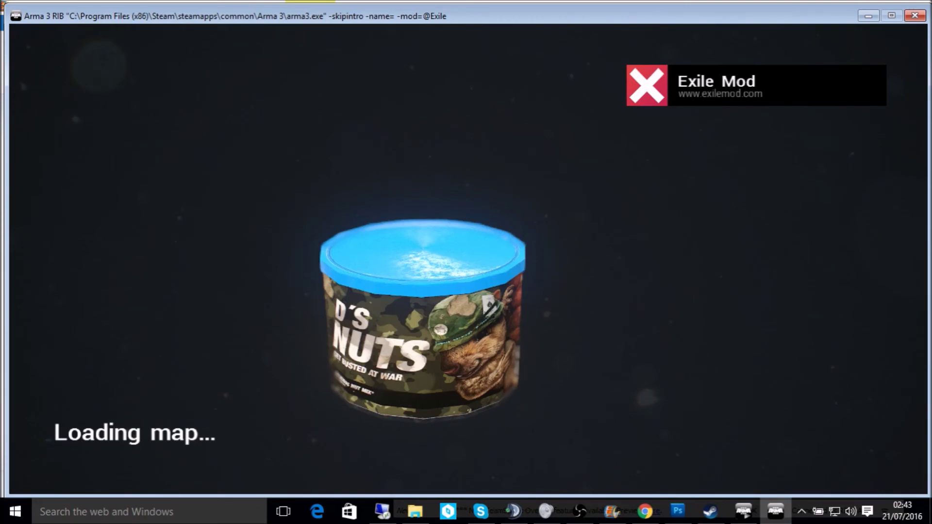
key(alt+Tab)
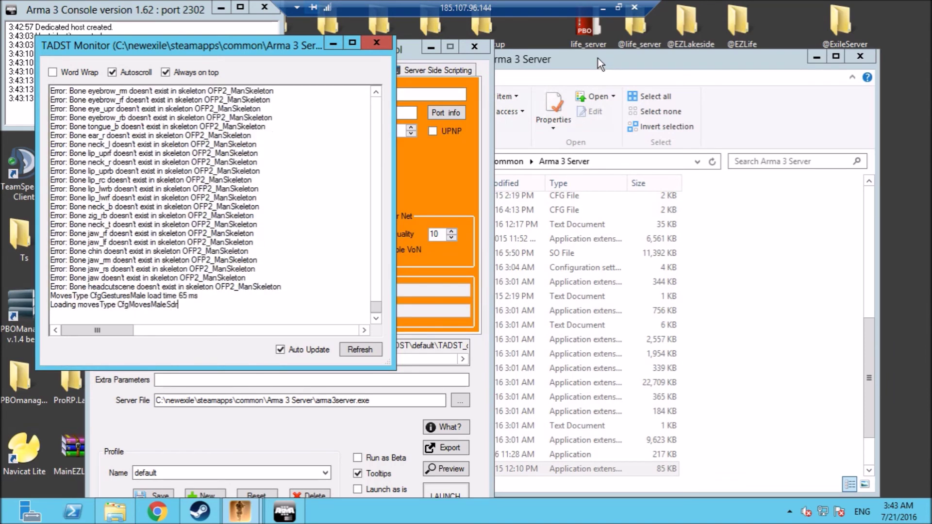
click(603, 7)
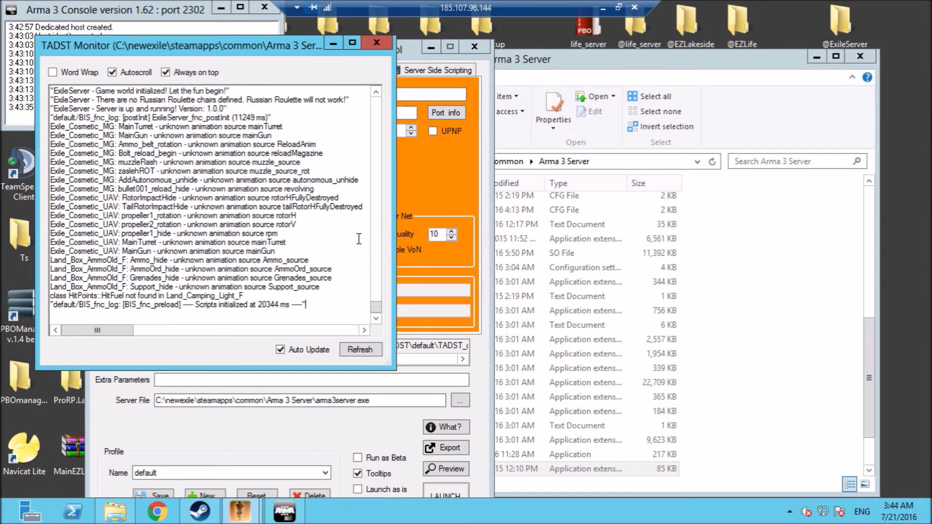
click(601, 9)
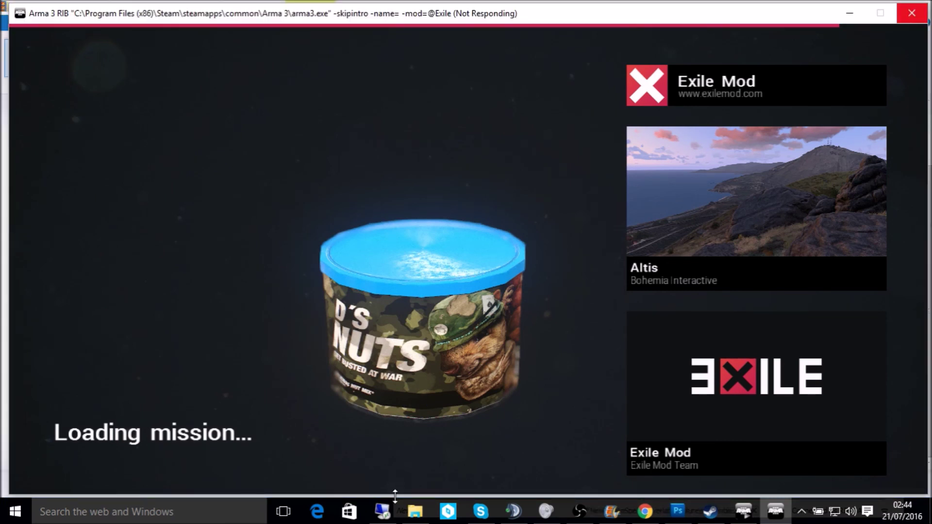
click(383, 511)
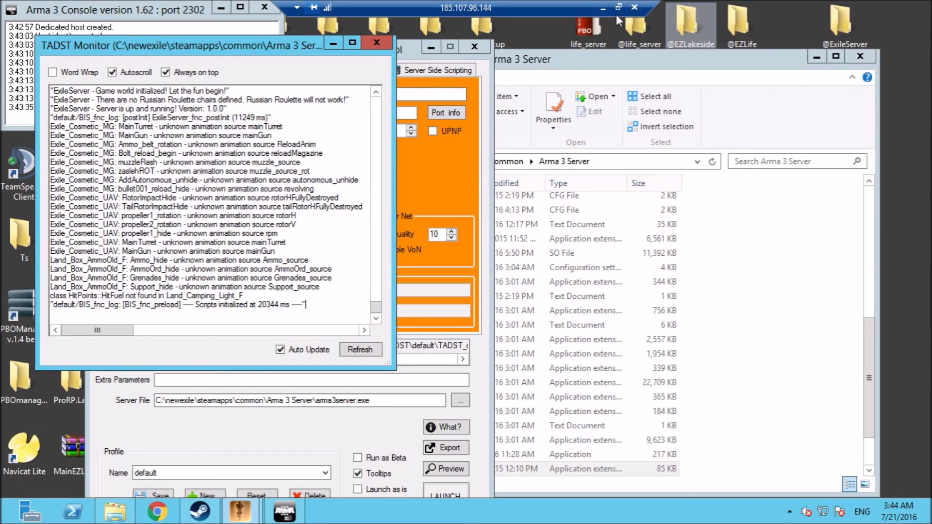